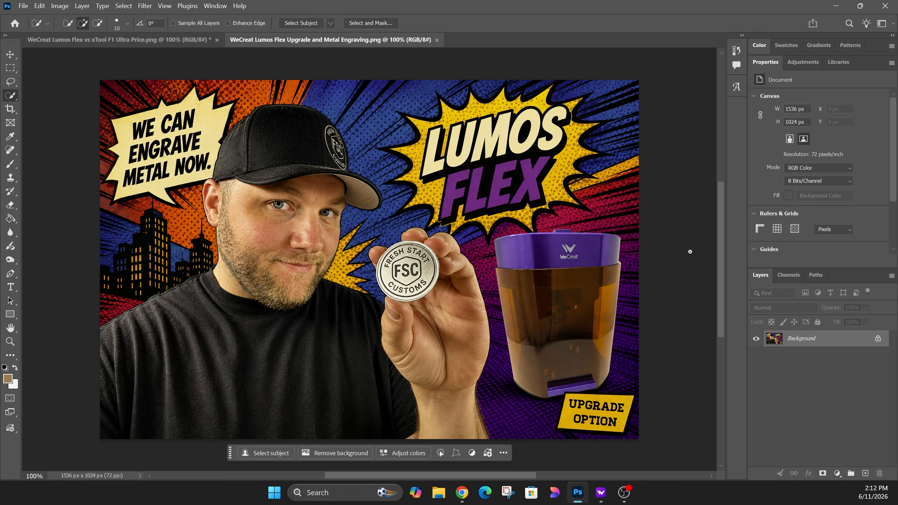
- Unlock the background layer of the metal engraving image and remove its background
left_click(172, 42)
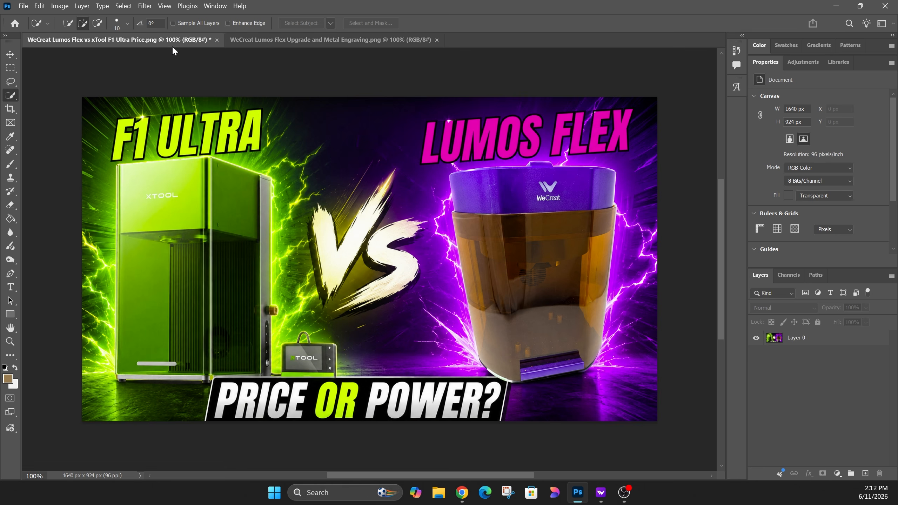
left_click(295, 47)
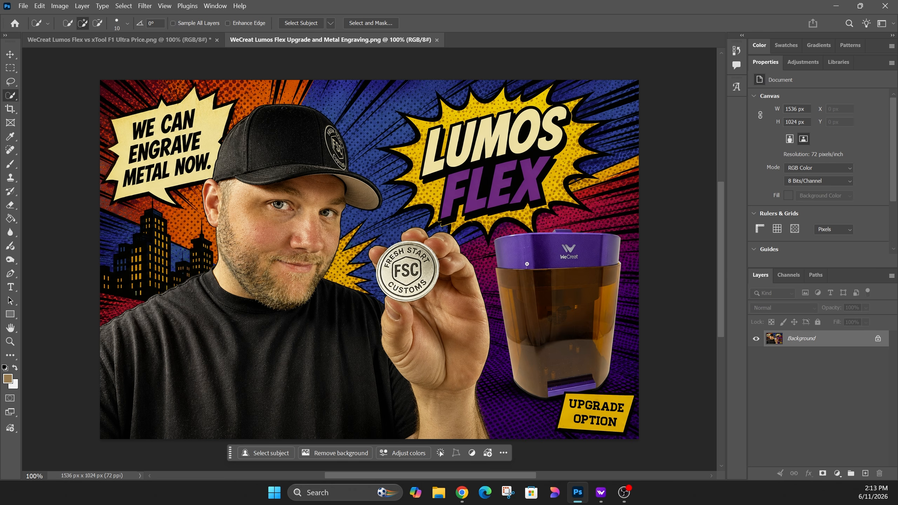
left_click(878, 338)
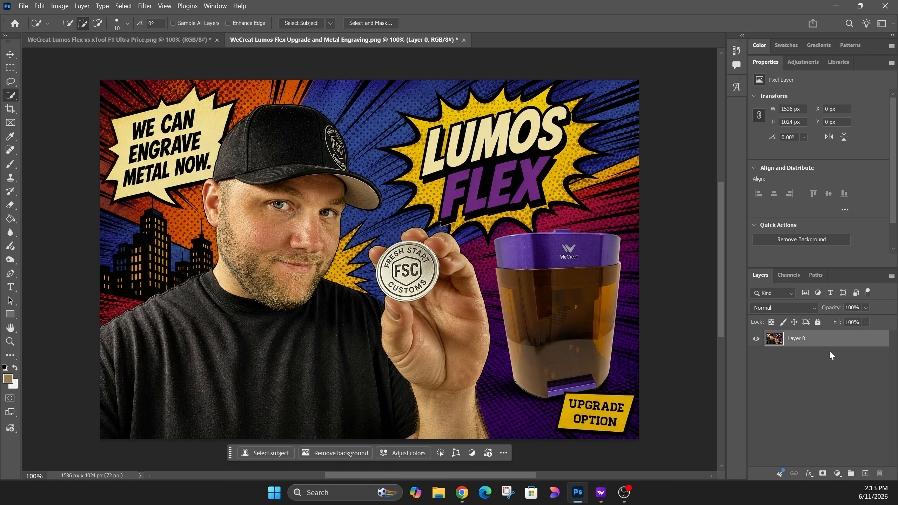
left_click(793, 241)
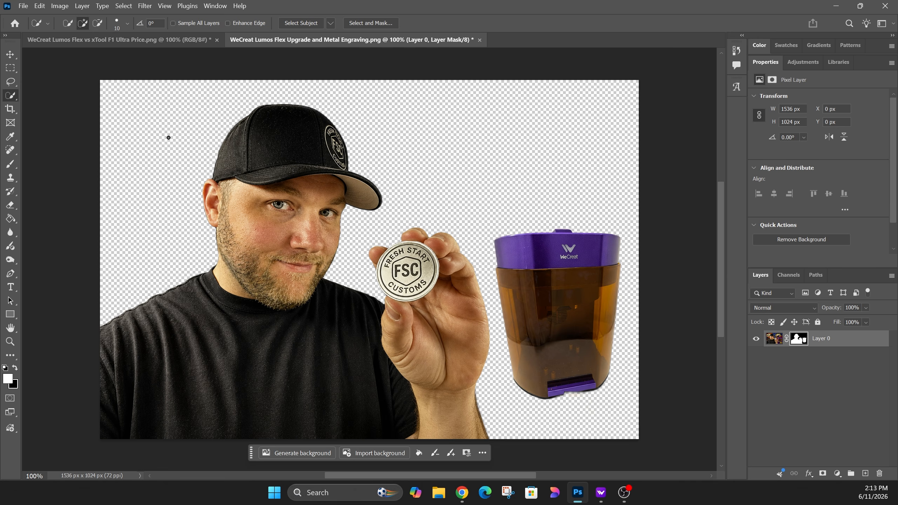
- Lasso the purple Lumos Flex machine, delete it from the cutout, and clear the selection
left_click(11, 83)
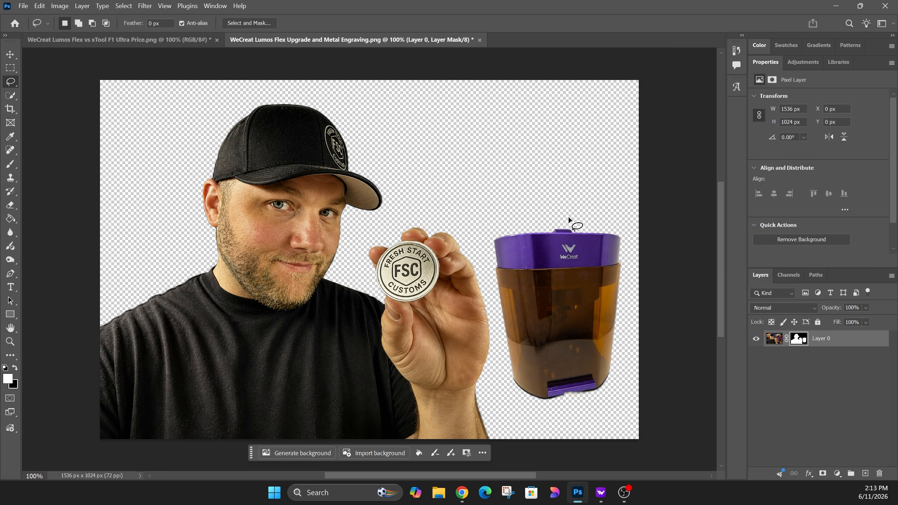
mouse_move(622, 220)
left_mouse_down()
mouse_move(547, 208)
mouse_move(493, 223)
mouse_move(505, 366)
mouse_move(513, 401)
mouse_move(526, 408)
mouse_move(571, 415)
mouse_move(612, 399)
mouse_move(627, 368)
mouse_move(634, 226)
left_mouse_up()
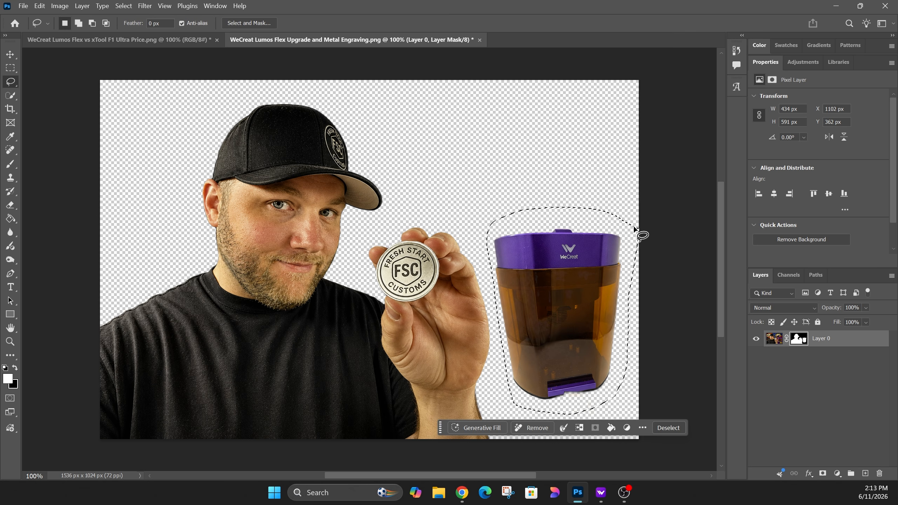
key("Delete")
left_click(508, 283)
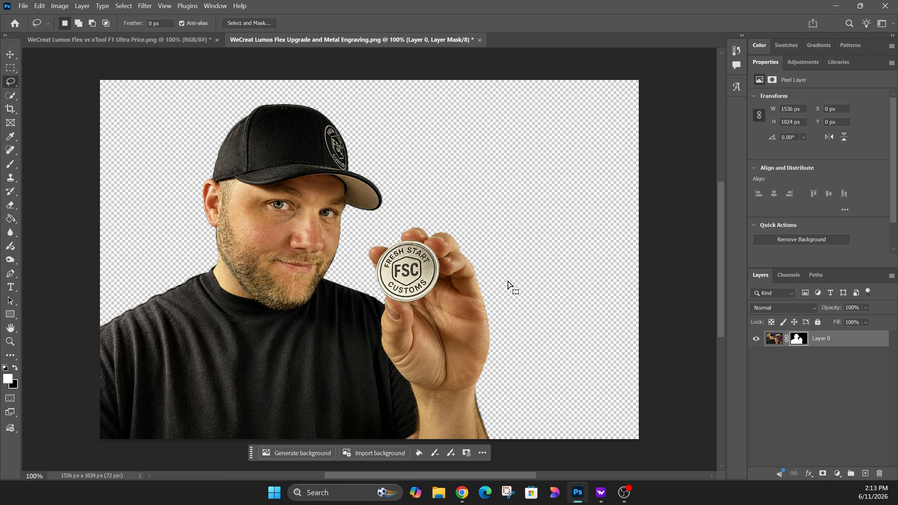
- Undo the machine deletion, the background removal and the layer unlocking
key("ctrl+z")
key("ctrl+z")
key("ctrl+z")
key("ctrl+z")
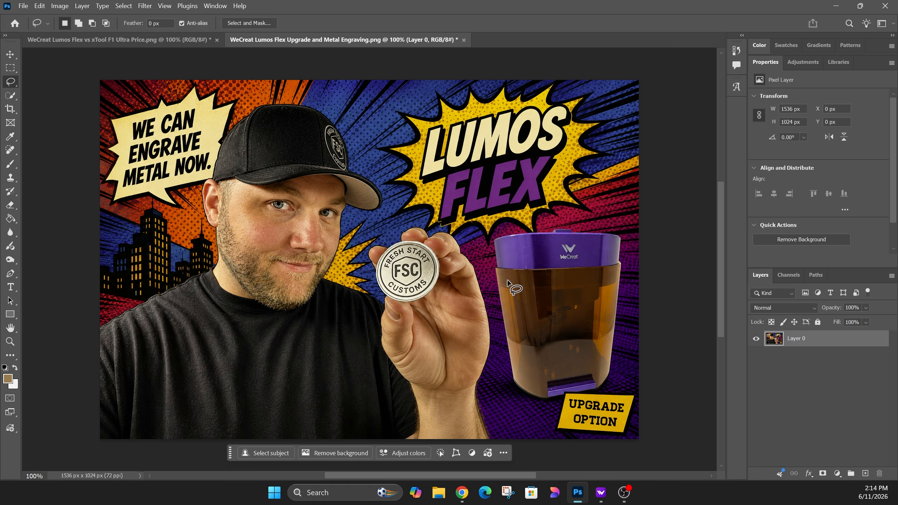
key("ctrl+z")
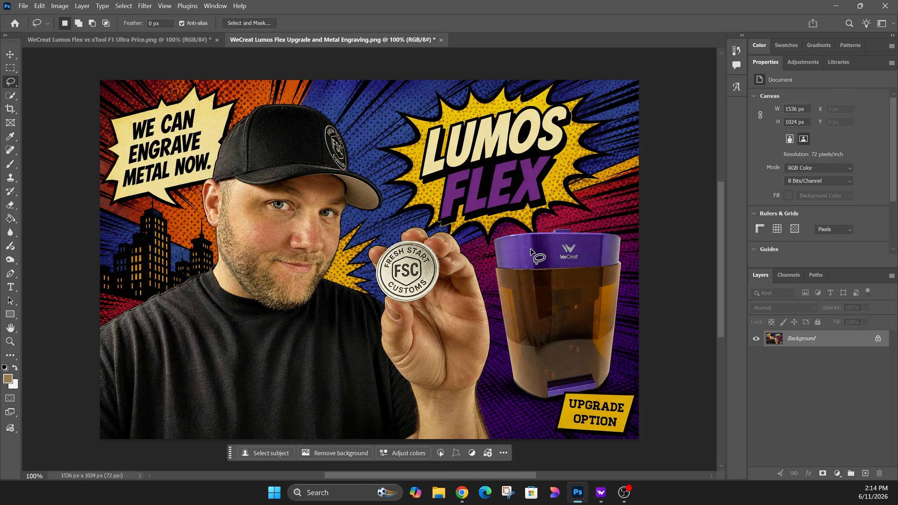
- Open the Black & White adjustment for the Lumos Flex Upgrade and Metal Engraving image
left_click(143, 41)
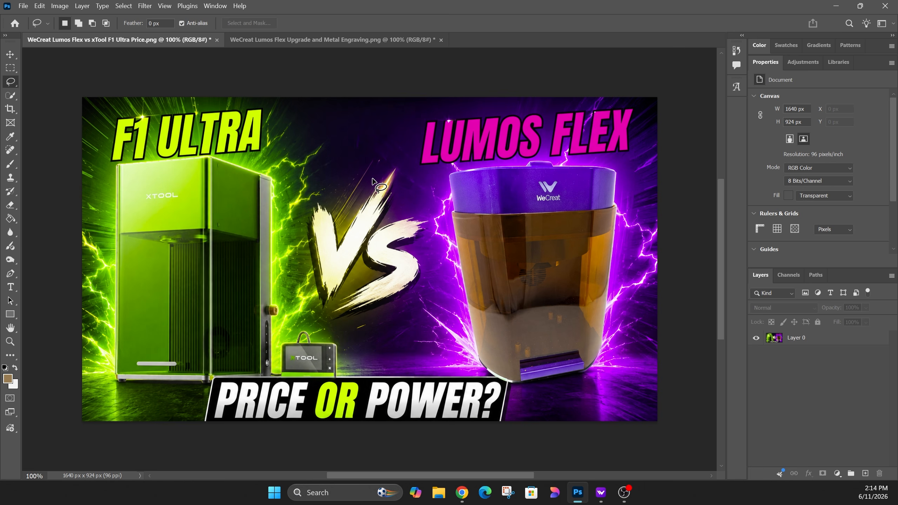
left_click(295, 40)
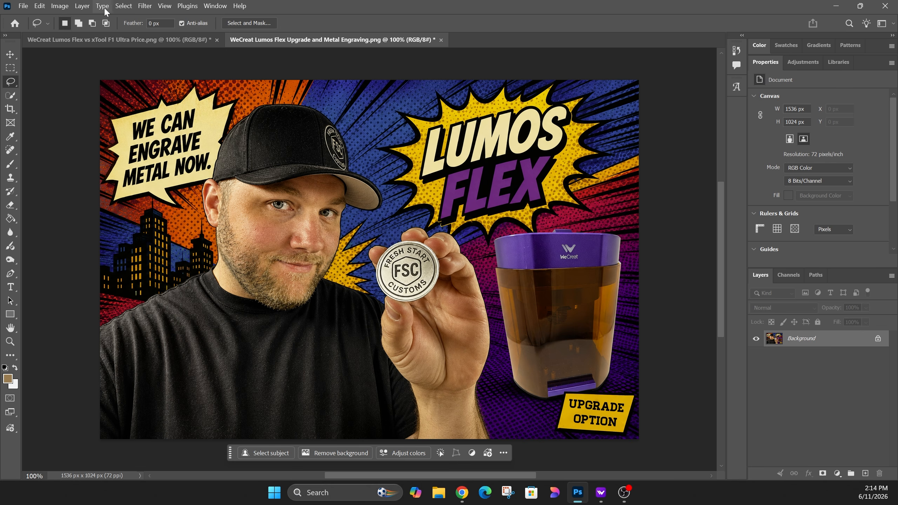
left_click(60, 6)
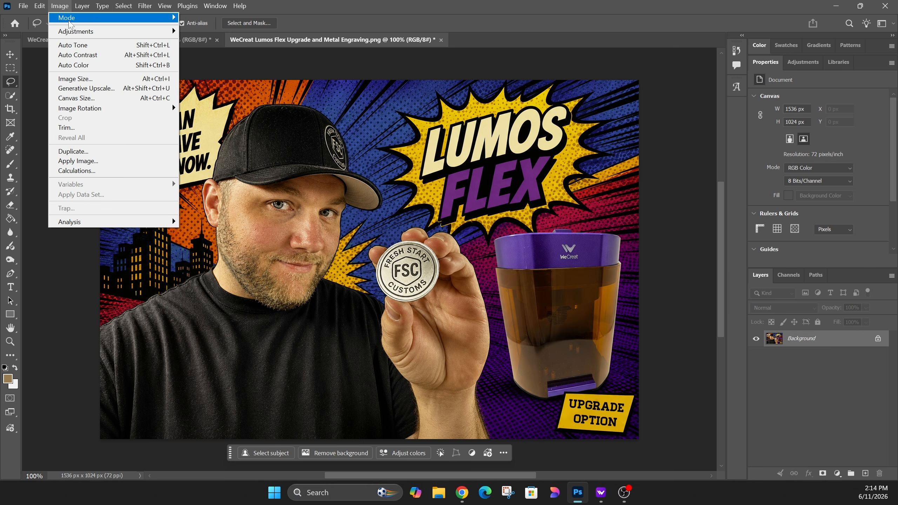
mouse_move(73, 32)
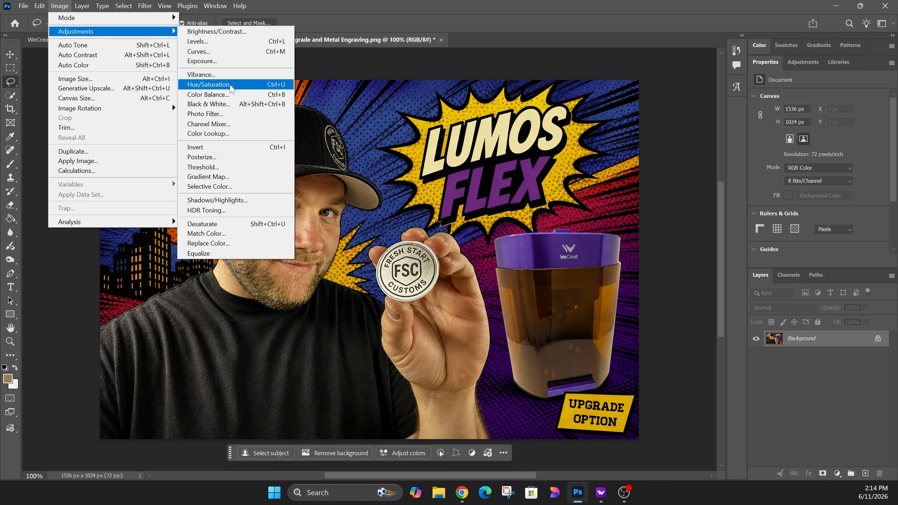
left_click(232, 104)
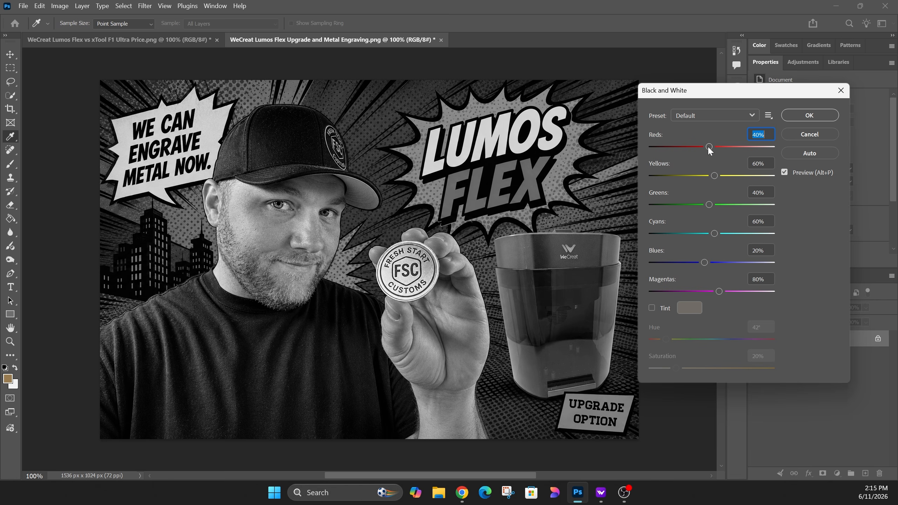
- Set the black-and-white conversion's Reds to 121% and Yellows to 91%
left_click_drag(708, 147, 742, 153)
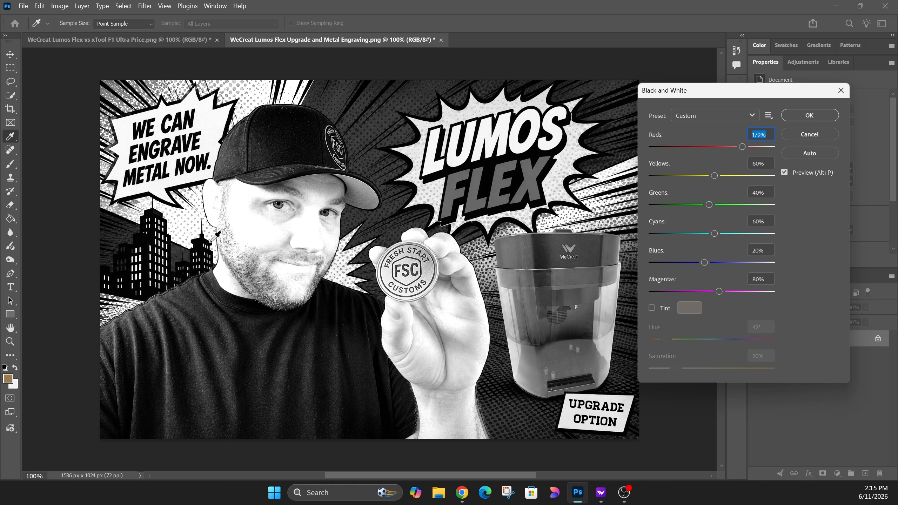
left_click_drag(743, 147, 731, 150)
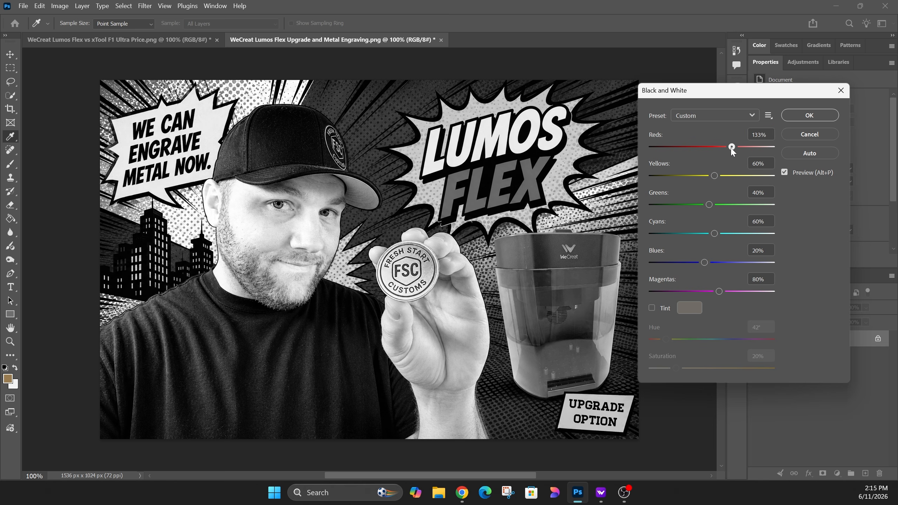
left_click_drag(731, 151, 730, 151)
left_click(730, 149)
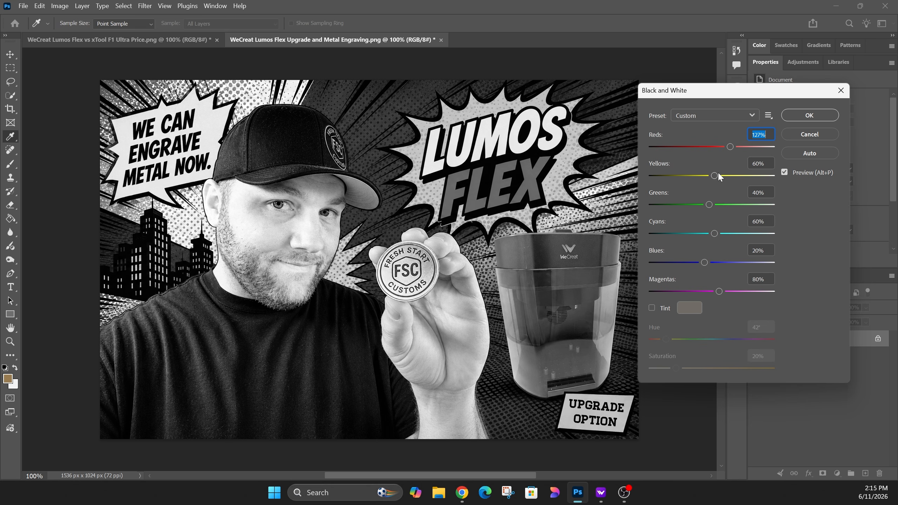
left_click_drag(715, 177, 723, 177)
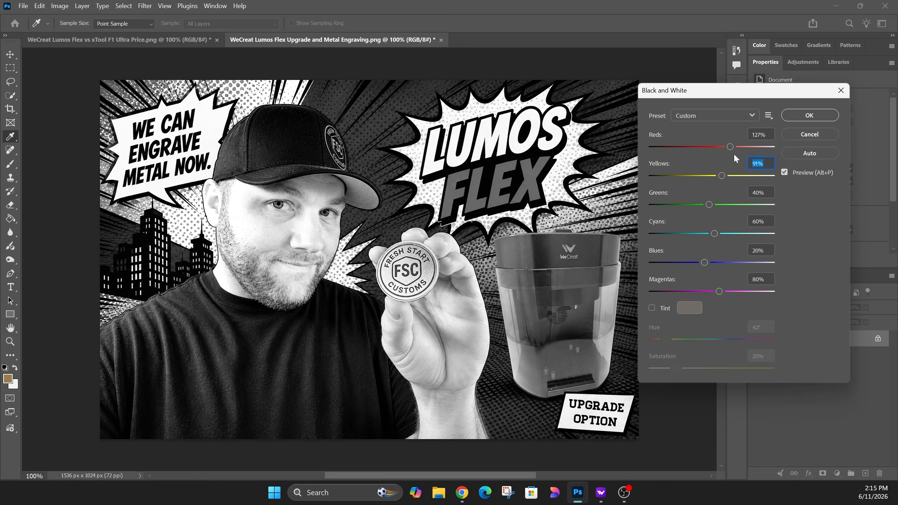
left_click_drag(732, 146, 731, 148)
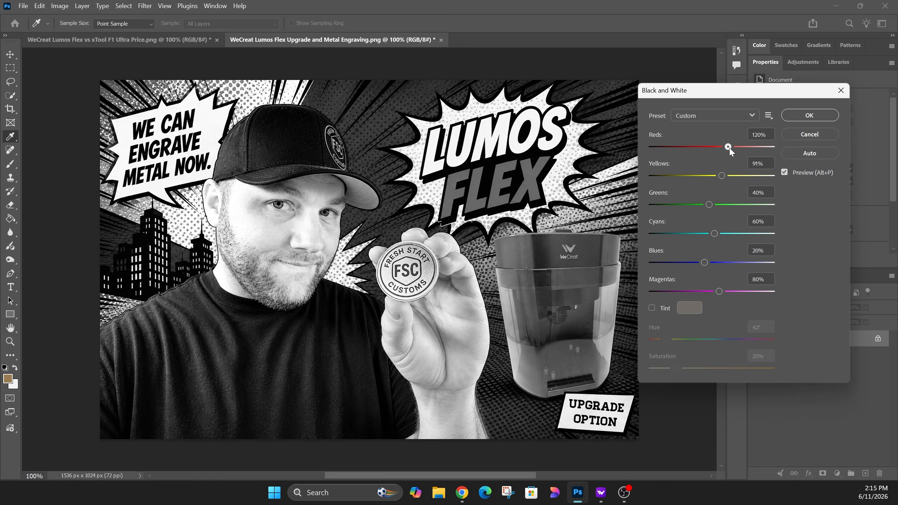
left_click_drag(731, 152, 729, 149)
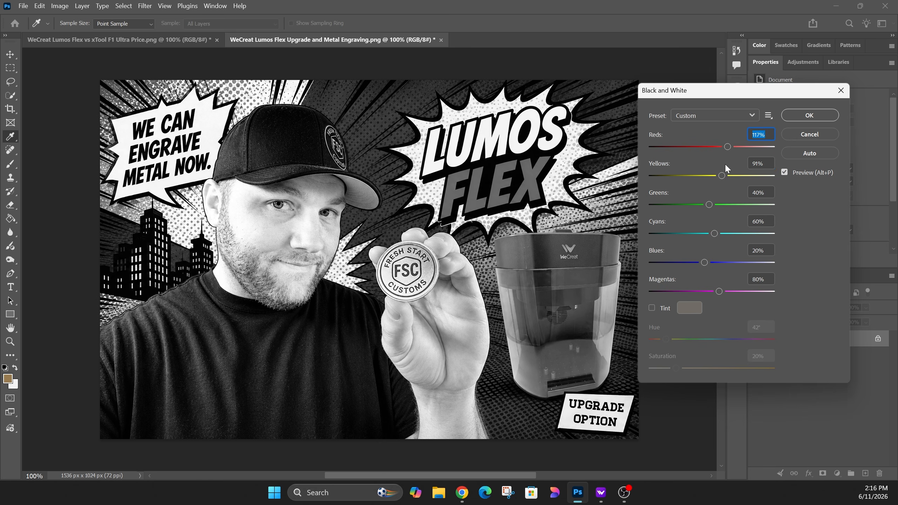
left_click(727, 148)
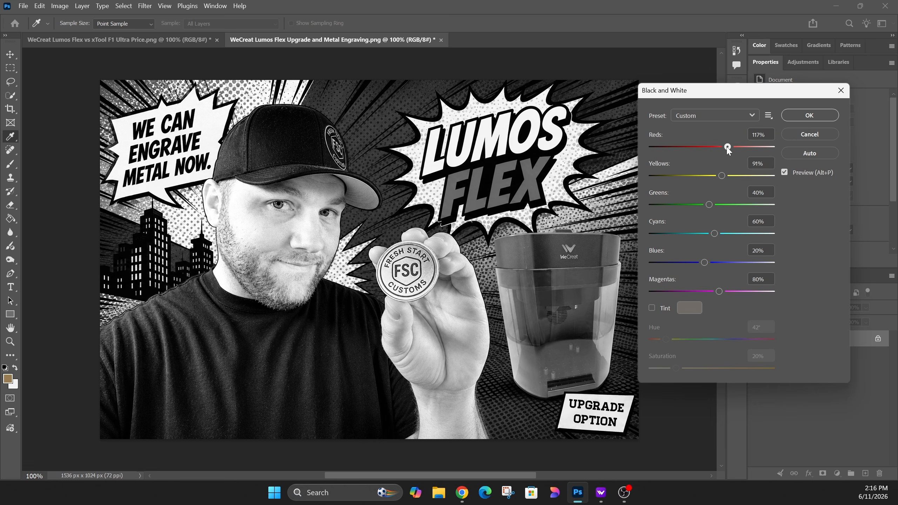
left_click_drag(728, 150, 730, 150)
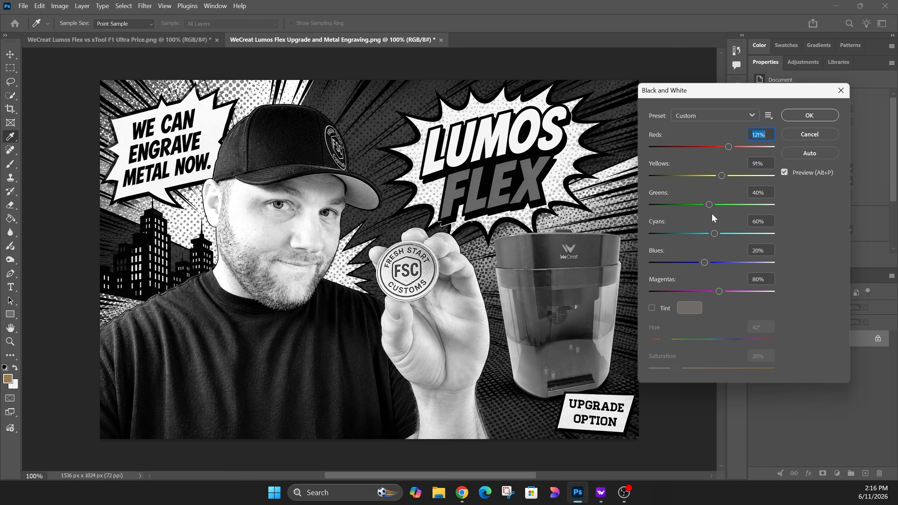
- Set the black-and-white conversion's Greens to 55% and Cyans to 257%
left_click_drag(710, 205, 717, 234)
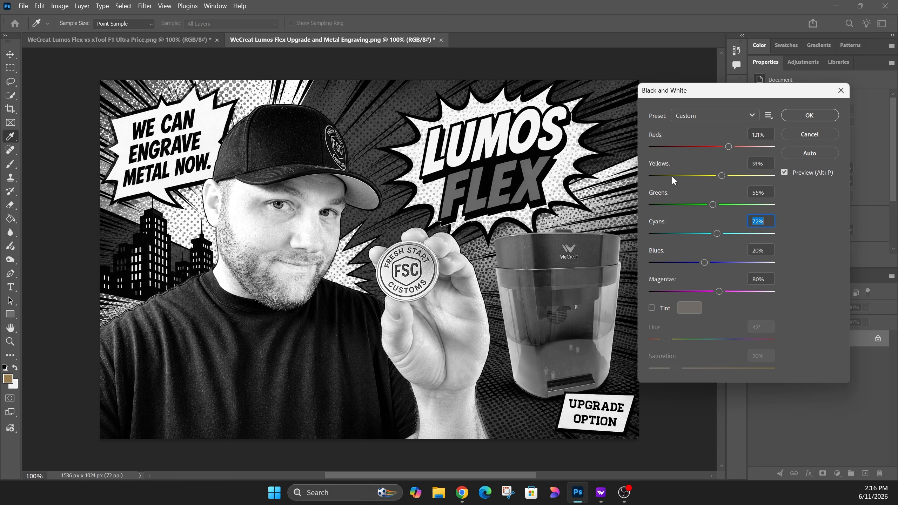
left_click_drag(719, 235, 766, 247)
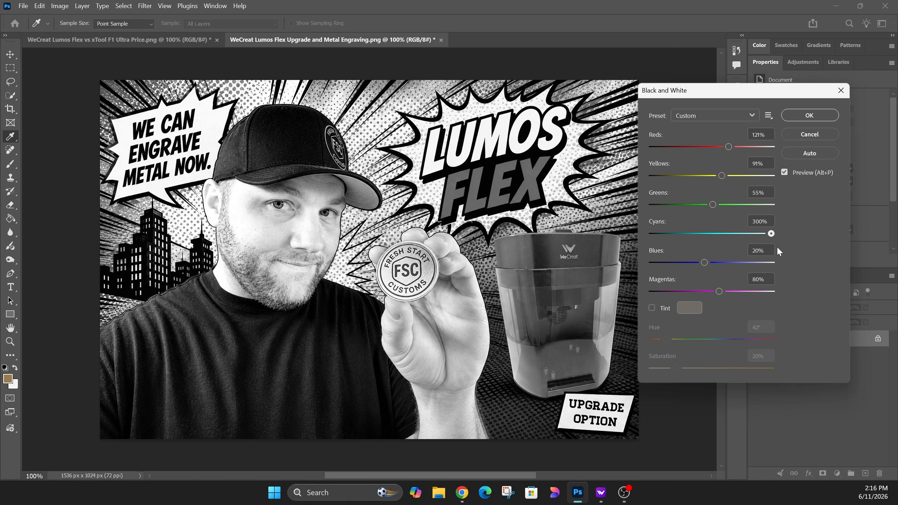
left_click_drag(774, 248, 761, 243)
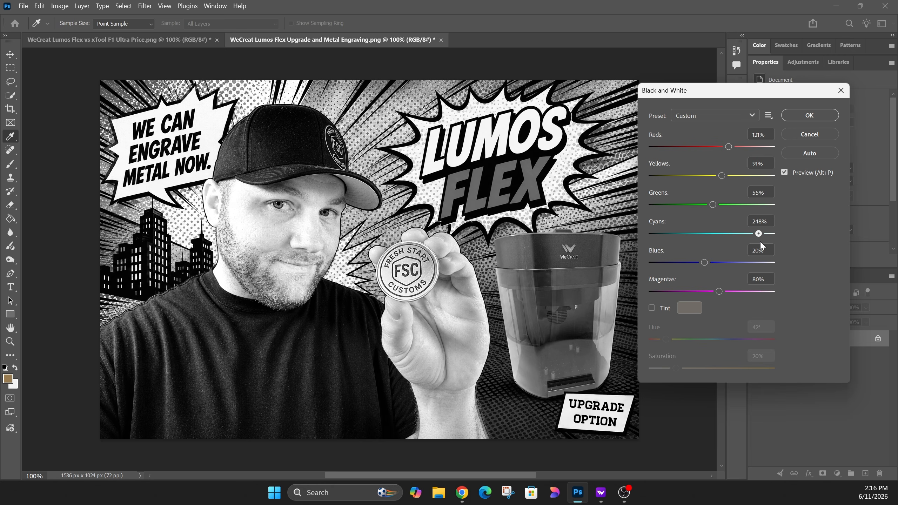
left_click_drag(761, 242, 760, 242)
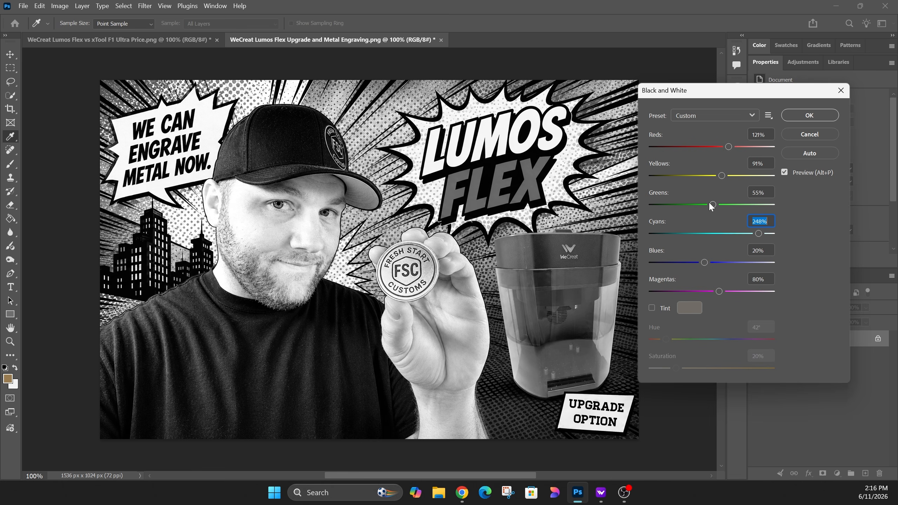
left_click_drag(759, 235, 761, 236)
- Set Blues to 122% and Magentas to 204%, and apply the black-and-white conversion
left_click_drag(704, 263, 731, 269)
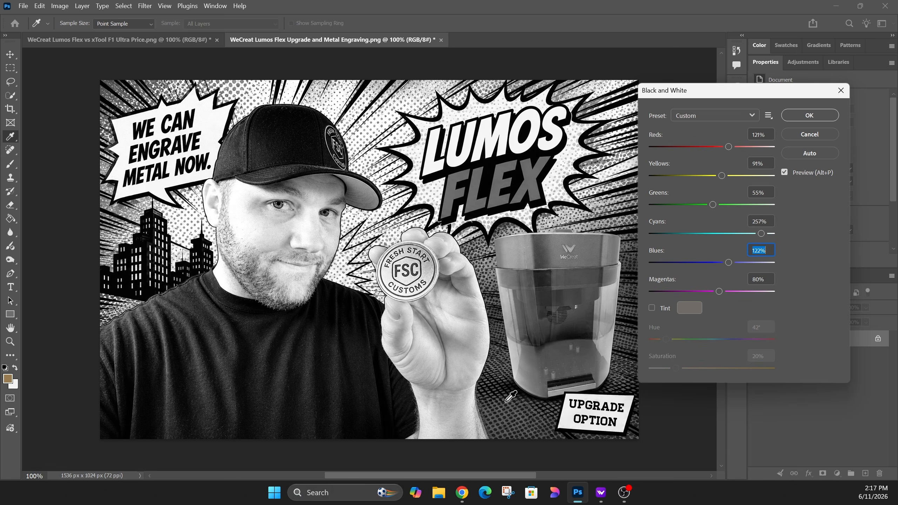
left_click_drag(716, 296, 747, 300)
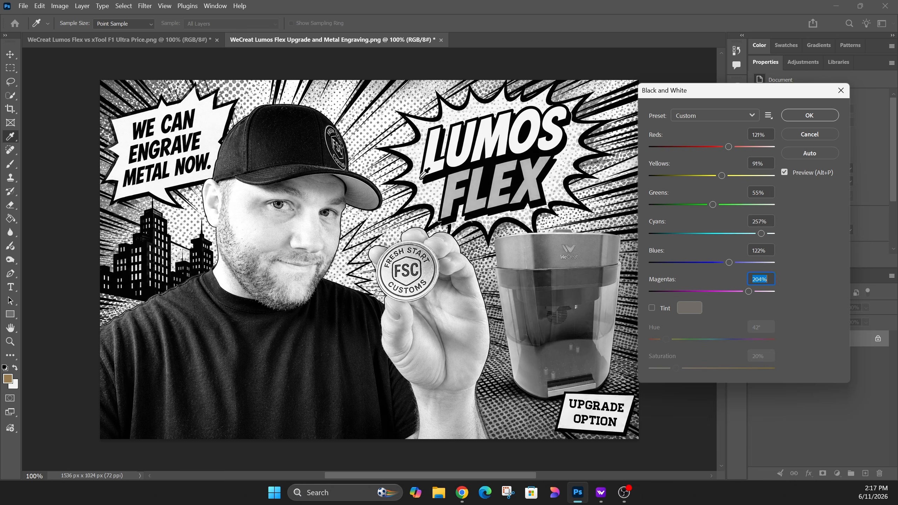
left_click(791, 115)
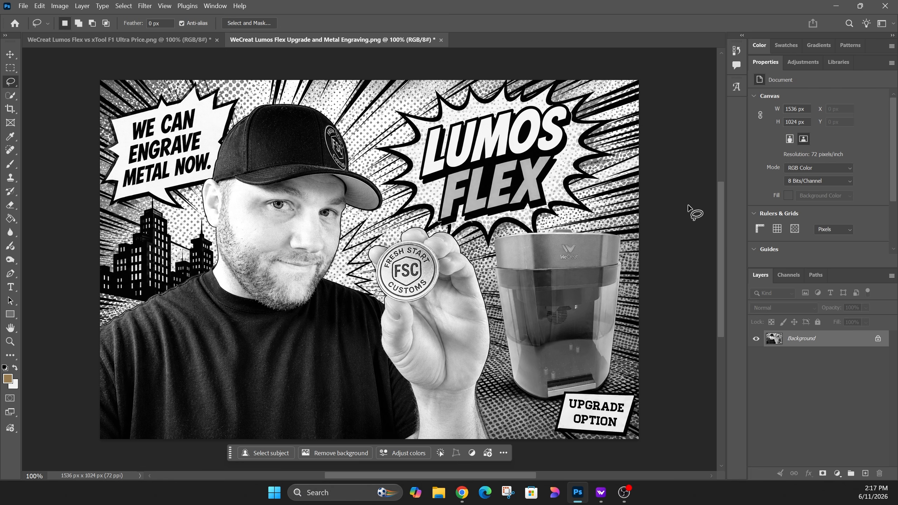
- Open the Camera Raw Filter on the monochrome image and raise Shadows to +80
left_click(143, 6)
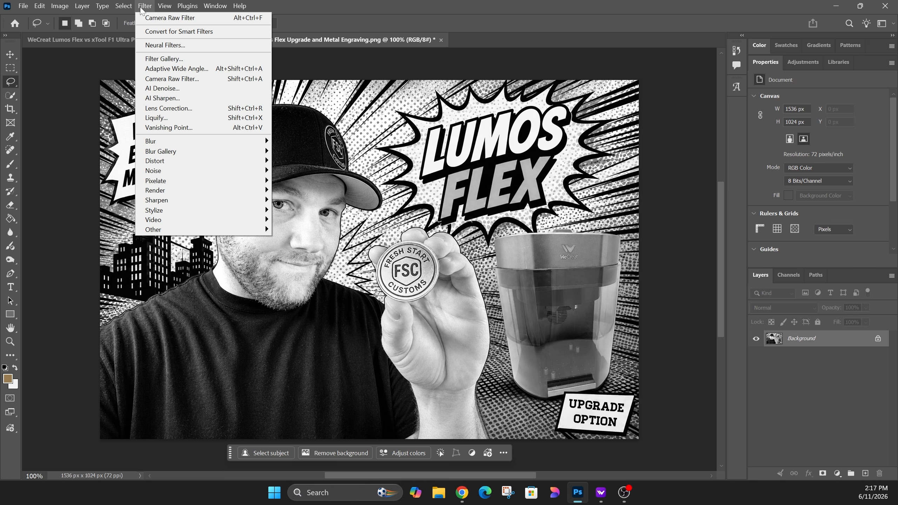
left_click(161, 78)
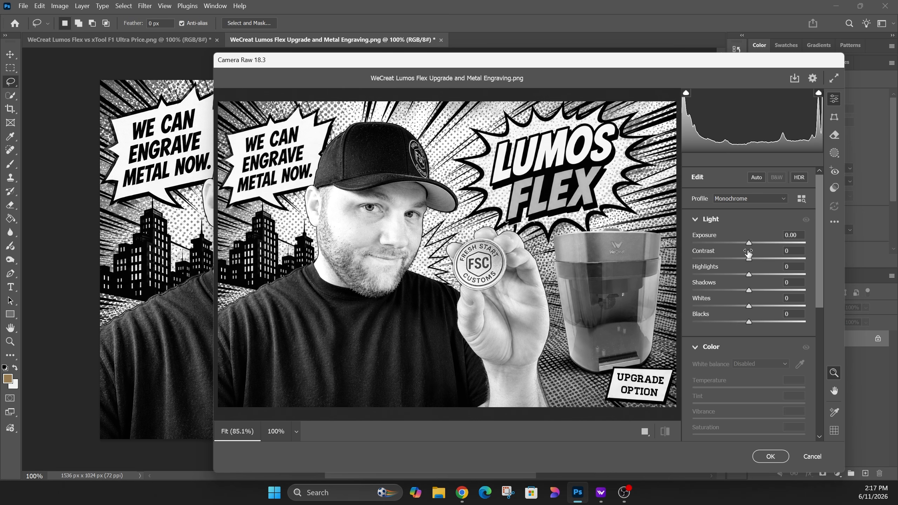
left_click_drag(749, 292, 752, 293)
double_click(752, 293)
left_click_drag(749, 290, 790, 295)
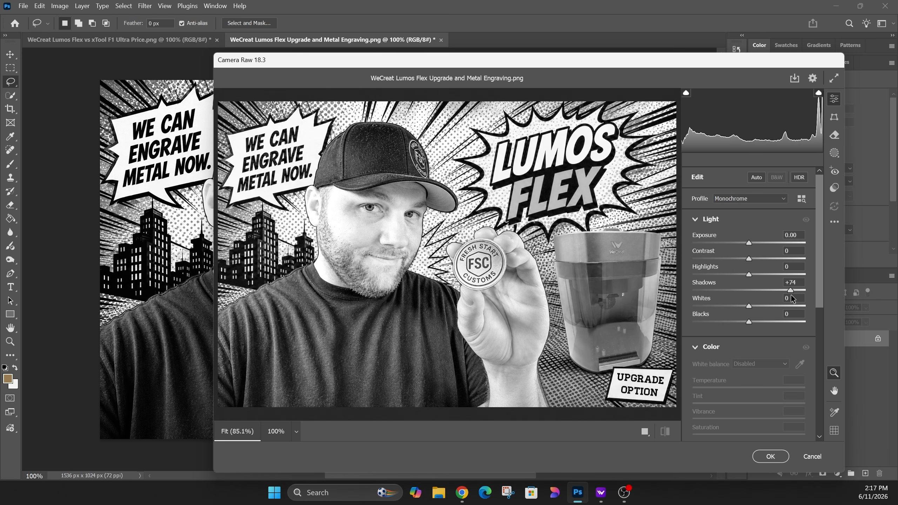
left_click_drag(791, 298, 793, 298)
- Set the Camera Raw light adjustments to Contrast +36, Whites +13 and Blacks -11
left_click_drag(751, 260, 771, 267)
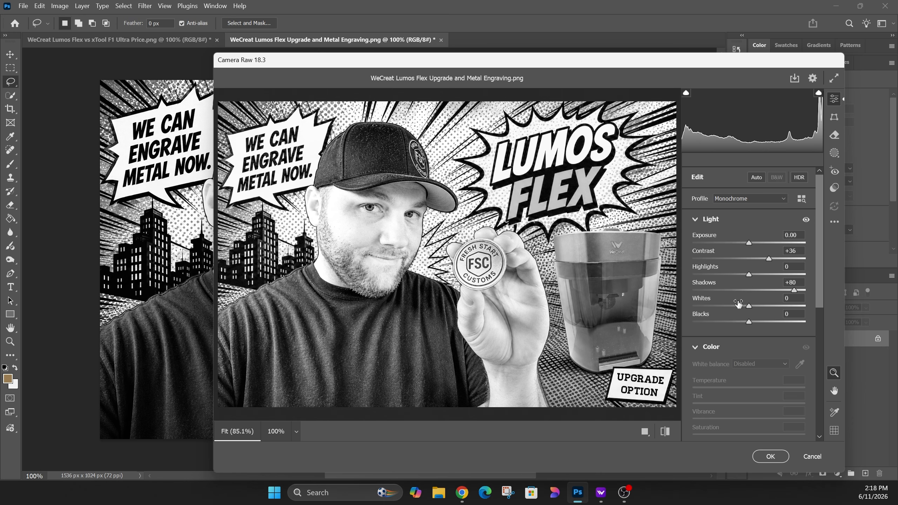
mouse_move(749, 323)
left_mouse_down()
mouse_move(742, 324)
mouse_move(753, 307)
mouse_move(745, 308)
mouse_move(767, 310)
mouse_move(756, 312)
left_mouse_up()
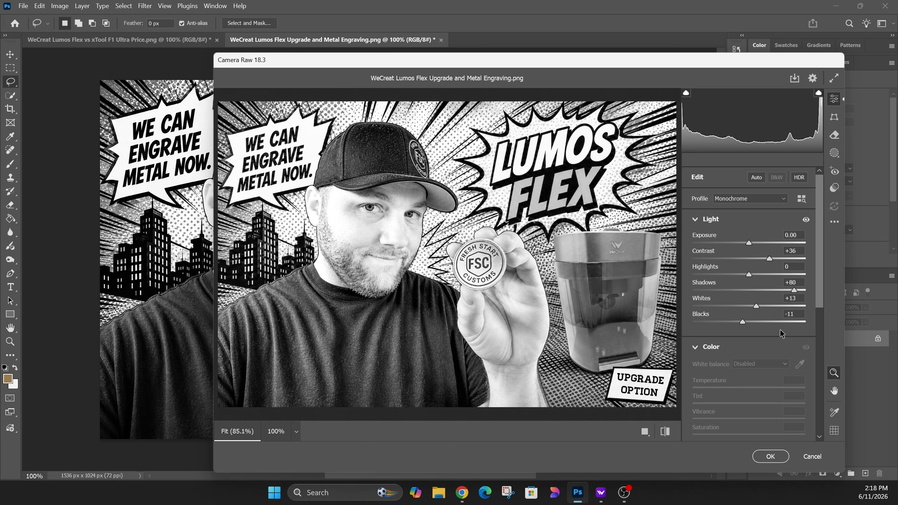
scroll(781, 333, "down", 4)
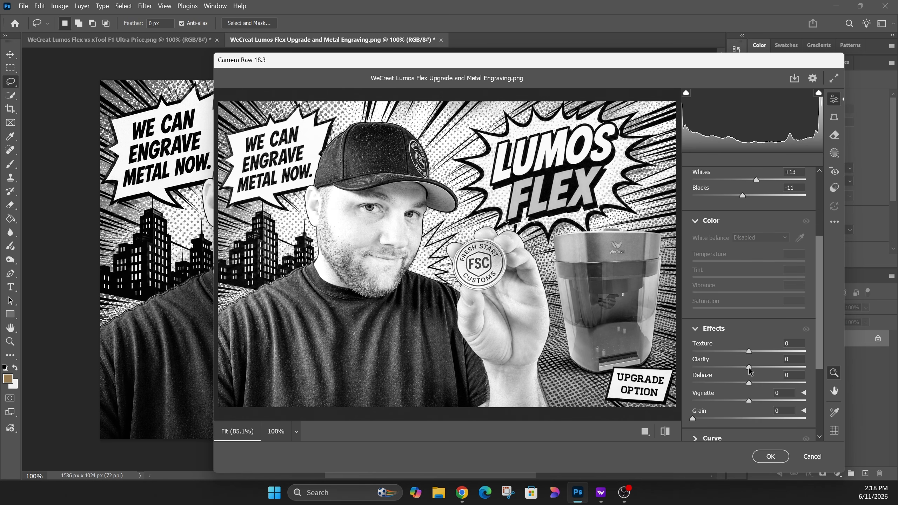
- Raise Clarity to +25 and apply the Camera Raw adjustments to the image
left_click_drag(749, 368, 764, 372)
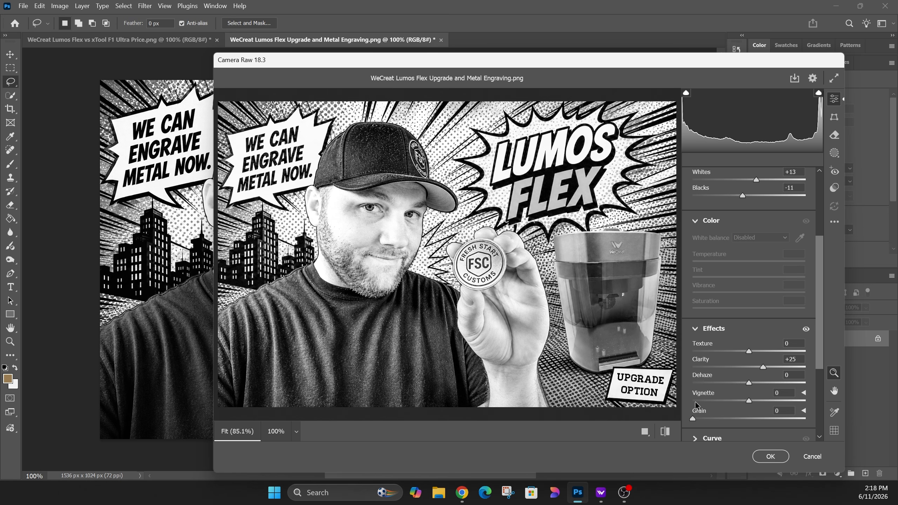
left_click(764, 458)
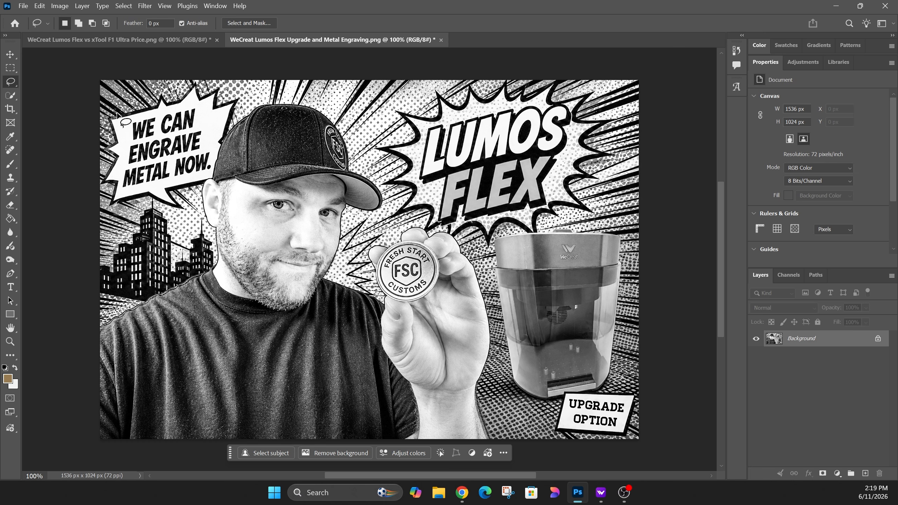
- Lighten the edges and background around the "WE CAN ENGRAVE METAL NOW." speech bubble with the Dodge Tool
left_click(11, 262)
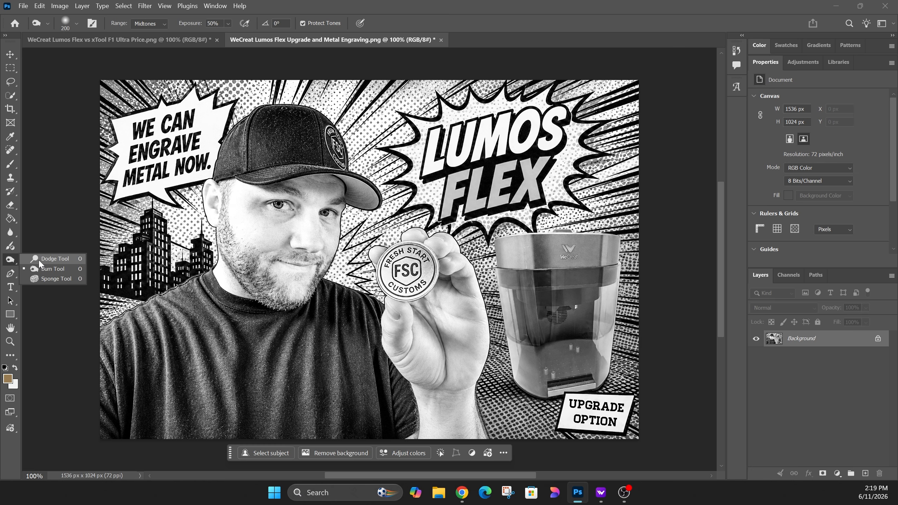
left_click(39, 263)
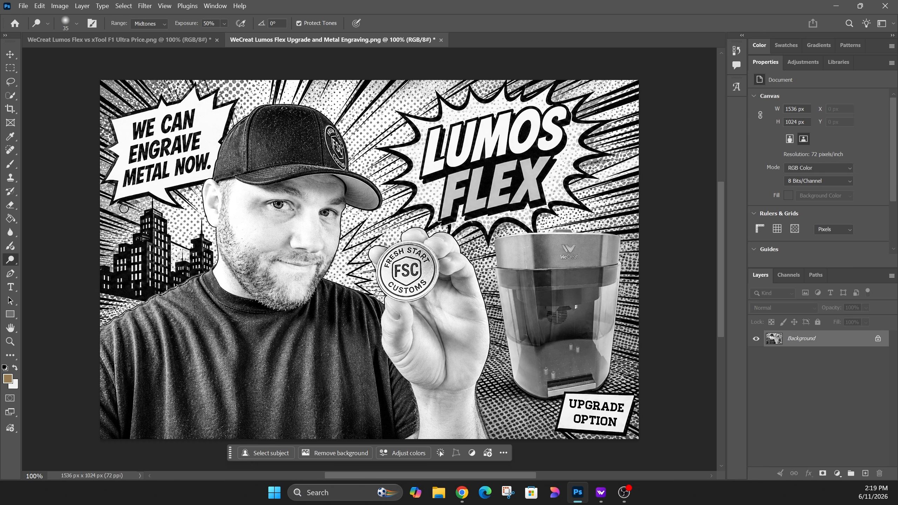
left_click_drag(124, 208, 113, 208)
mouse_move(101, 157)
left_mouse_down()
mouse_move(109, 168)
mouse_move(106, 152)
left_mouse_up()
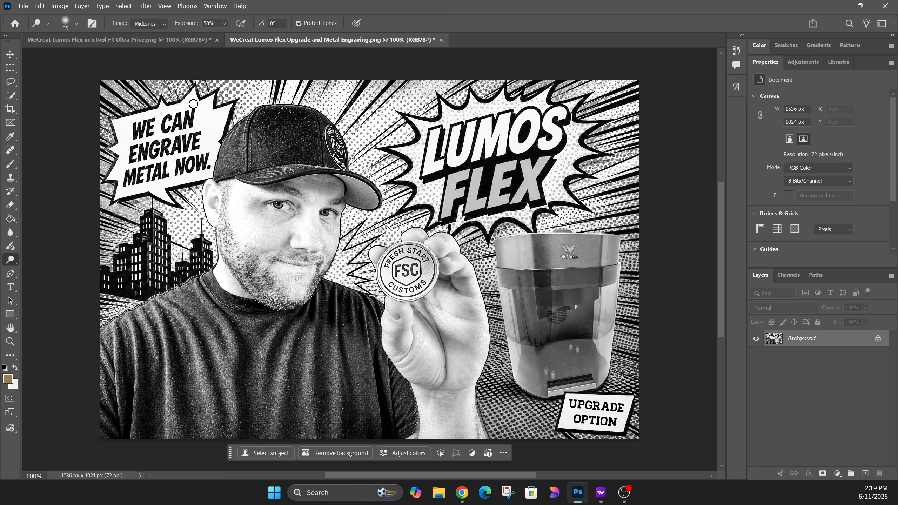
left_click_drag(136, 104, 98, 75)
left_click_drag(127, 112, 90, 86)
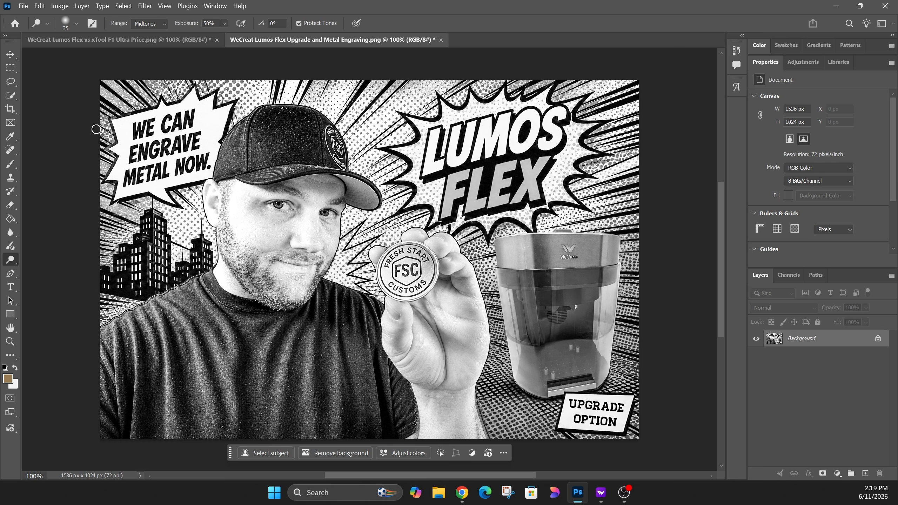
left_click_drag(116, 116, 98, 101)
- Darken the "WE CAN" lettering in the speech bubble using the Burn Tool with its brush reduced to 80 px
left_click(12, 262)
left_click(57, 269)
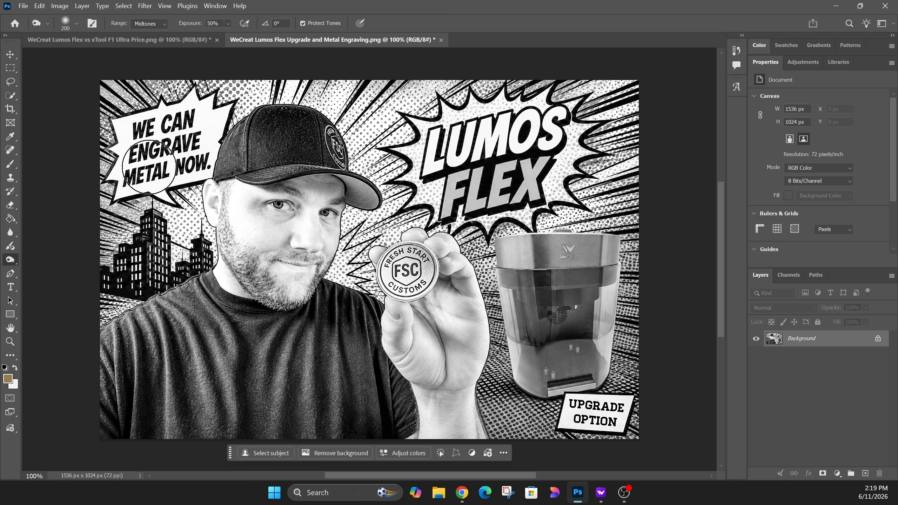
key("bracketleft")
key("bracketleft")
key("bracketleft")
key("bracketleft")
key("bracketleft")
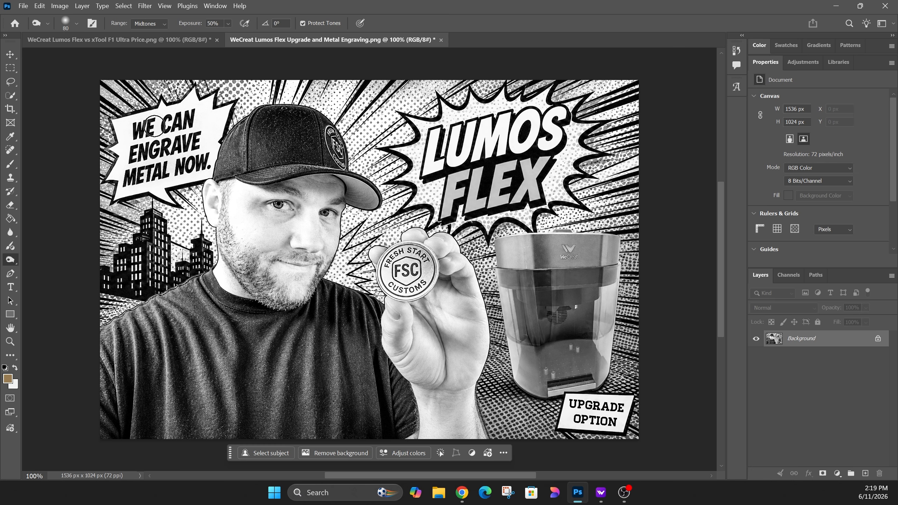
mouse_move(155, 126)
left_mouse_down()
mouse_move(129, 130)
mouse_move(150, 125)
left_mouse_up()
- Burn the shaded side of the man's face from the cheek down along the beard
right_click(13, 260)
left_click(57, 260)
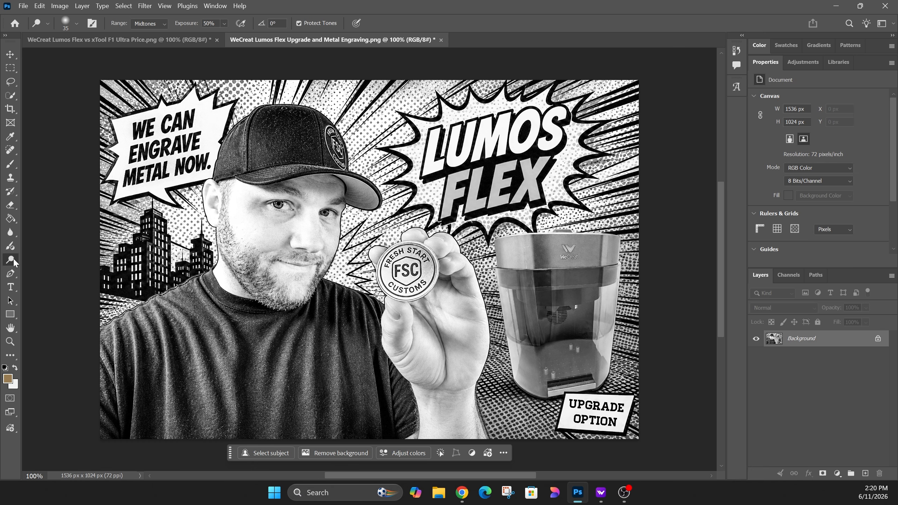
key("shift+o")
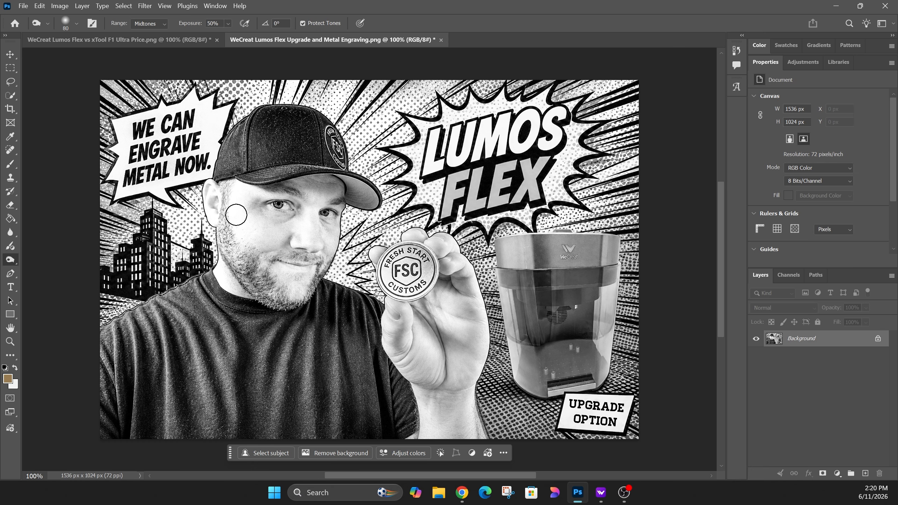
mouse_move(232, 212)
left_mouse_down()
mouse_move(226, 189)
mouse_move(224, 232)
mouse_move(263, 300)
mouse_move(264, 293)
mouse_move(297, 293)
mouse_move(285, 286)
mouse_move(302, 282)
mouse_move(314, 290)
mouse_move(283, 290)
mouse_move(271, 303)
mouse_move(303, 280)
mouse_move(315, 285)
mouse_move(302, 293)
mouse_move(342, 296)
mouse_move(275, 259)
mouse_move(331, 270)
mouse_move(319, 277)
mouse_move(329, 260)
mouse_move(266, 260)
mouse_move(249, 272)
left_mouse_up()
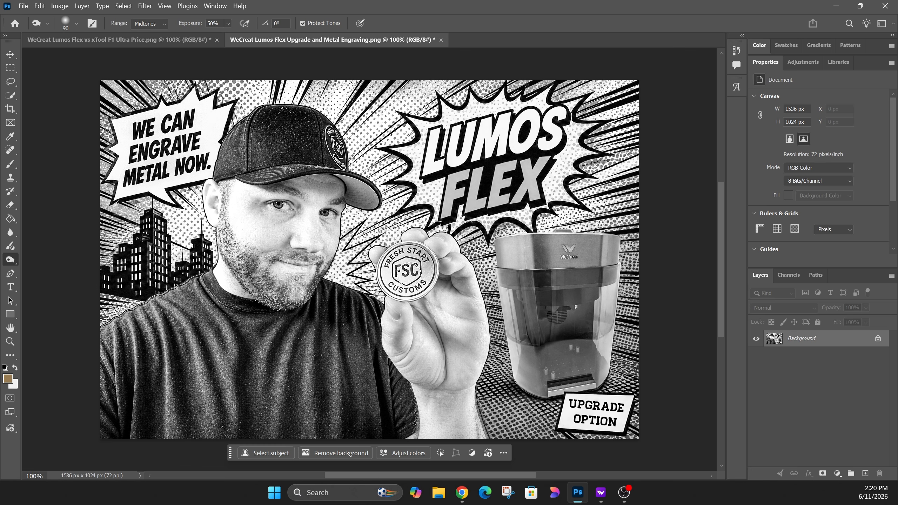
key("bracketright")
key("bracketright")
key("bracketright")
key("bracketright")
key("bracketright")
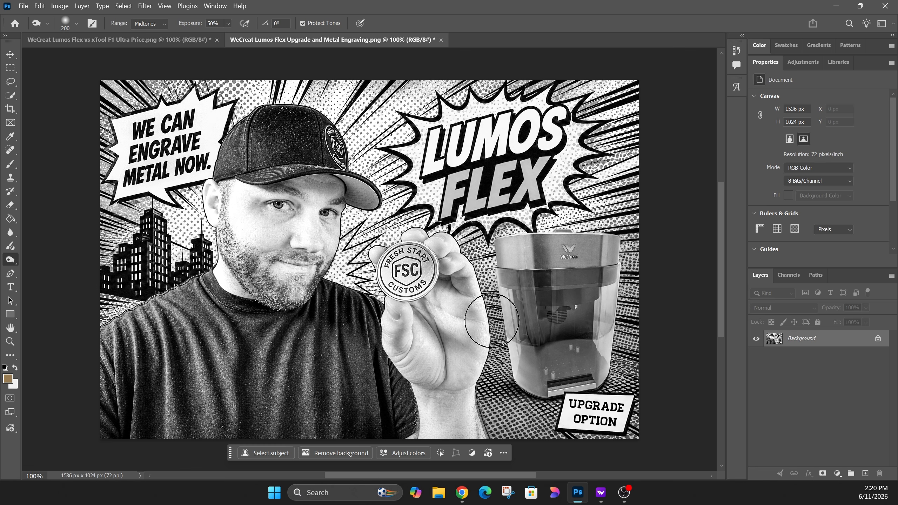
key("bracketright")
key("bracketright")
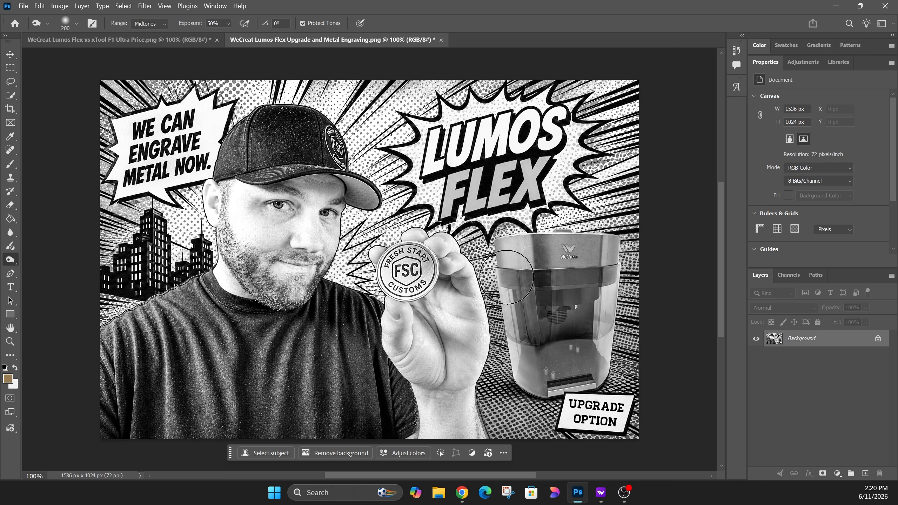
- Reduce the Burn brush to 45 px and darken along both sides and the upper corner of the machine
key("bracketleft")
key("bracketleft")
key("bracketleft")
key("bracketleft")
key("bracketleft")
key("bracketleft")
key("bracketleft")
key("bracketleft")
key("bracketleft")
key("bracketleft")
key("bracketleft")
key("bracketleft")
left_click_drag(619, 267, 612, 372)
left_click_drag(620, 272, 608, 380)
left_click_drag(498, 276, 513, 395)
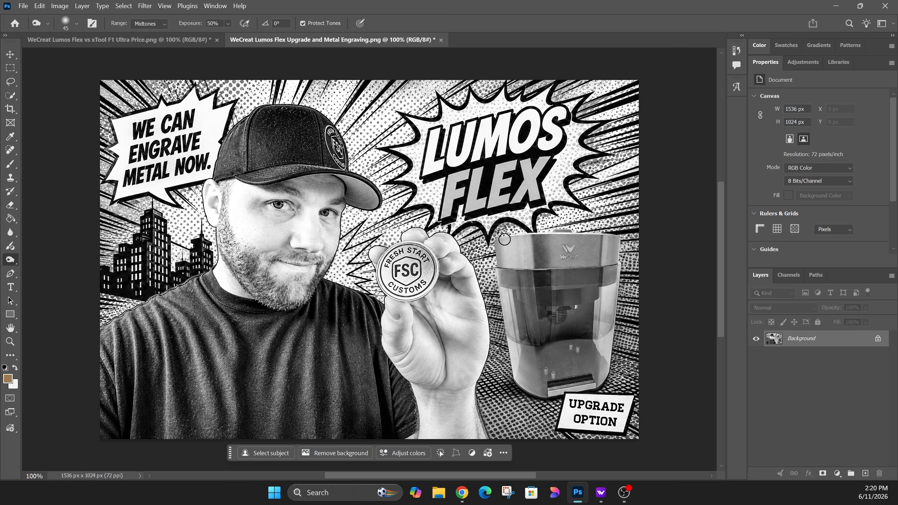
mouse_move(504, 239)
left_mouse_down()
mouse_move(570, 236)
mouse_move(499, 235)
left_mouse_up()
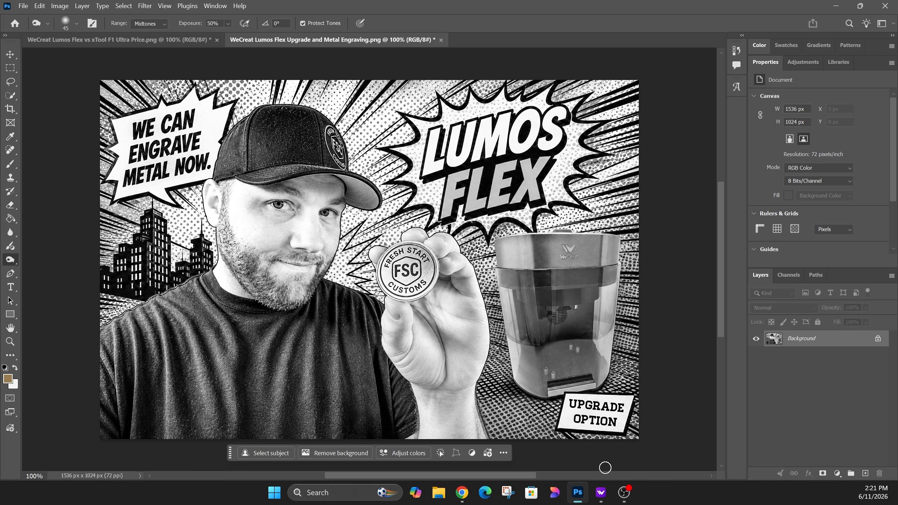
- Switch to the WeCreat laser software and select the thumbnail image on the canvas
left_click(601, 493)
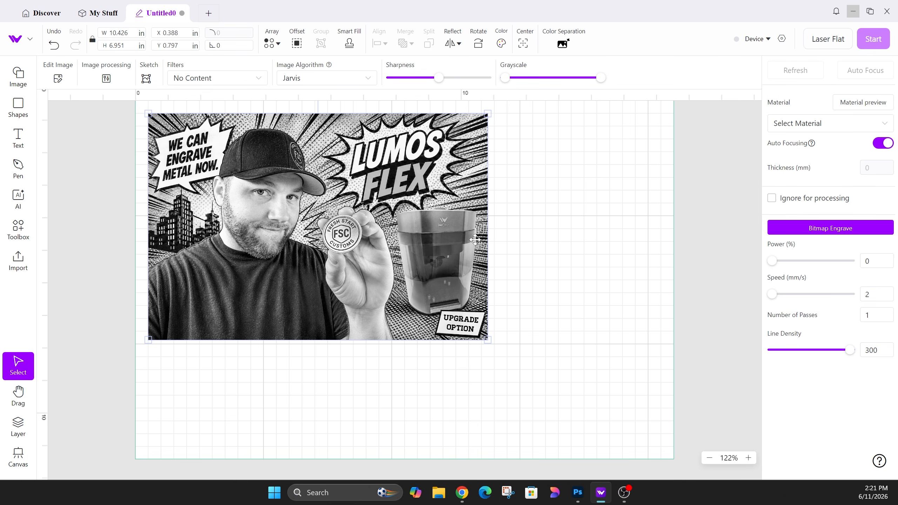
left_click(498, 187)
left_click(327, 228)
- Set the image's bitmap engraving to Power 66% and Speed 178 mm/s
left_click_drag(772, 261, 807, 261)
left_click_drag(772, 294, 809, 294)
left_click_drag(807, 261, 823, 261)
left_click_drag(809, 296, 795, 295)
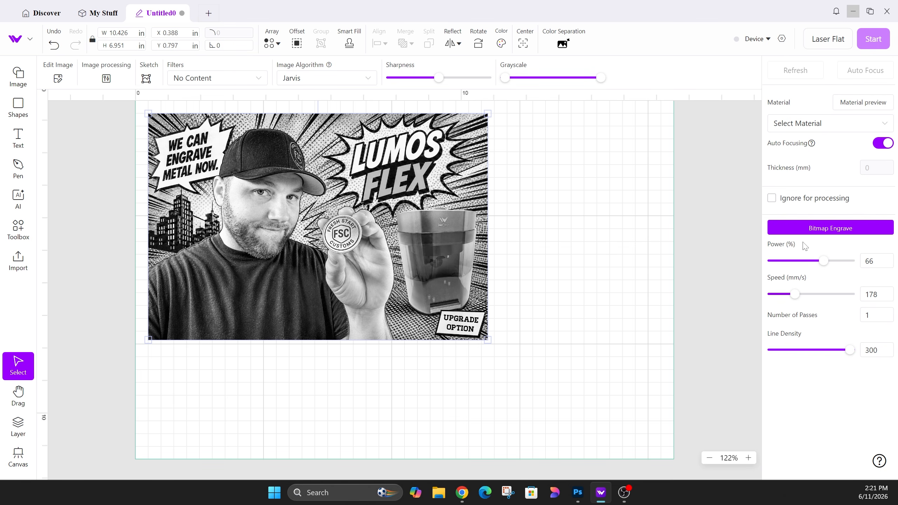
- Choose 3mm Wood - Basswood as the material and accept its recommended parameters
left_click(844, 124)
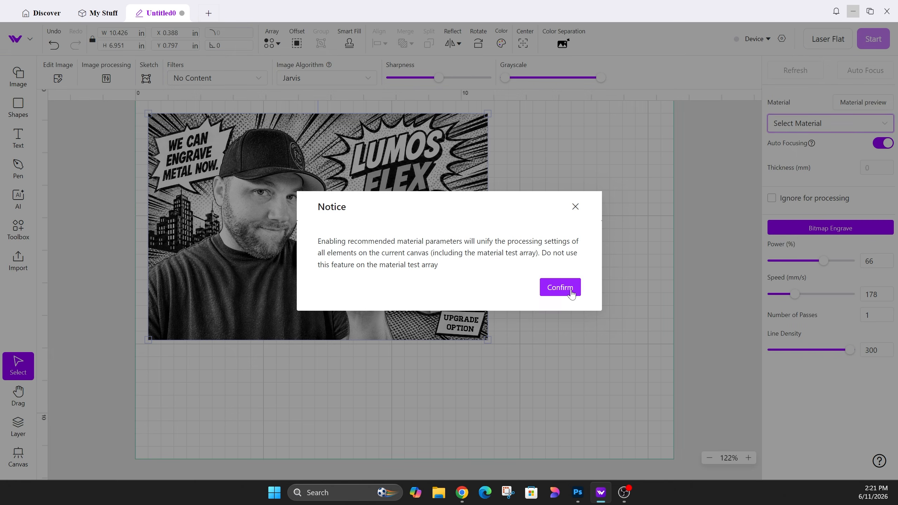
left_click(546, 285)
mouse_move(501, 287)
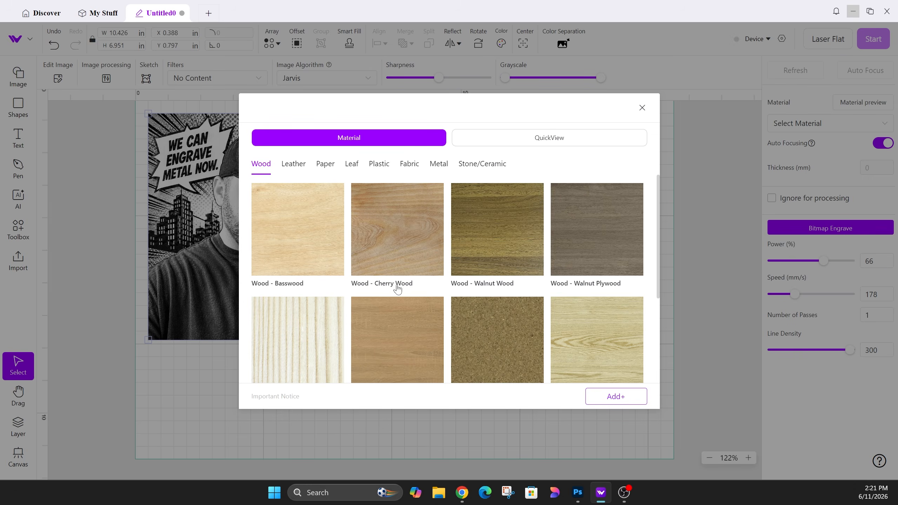
mouse_move(300, 245)
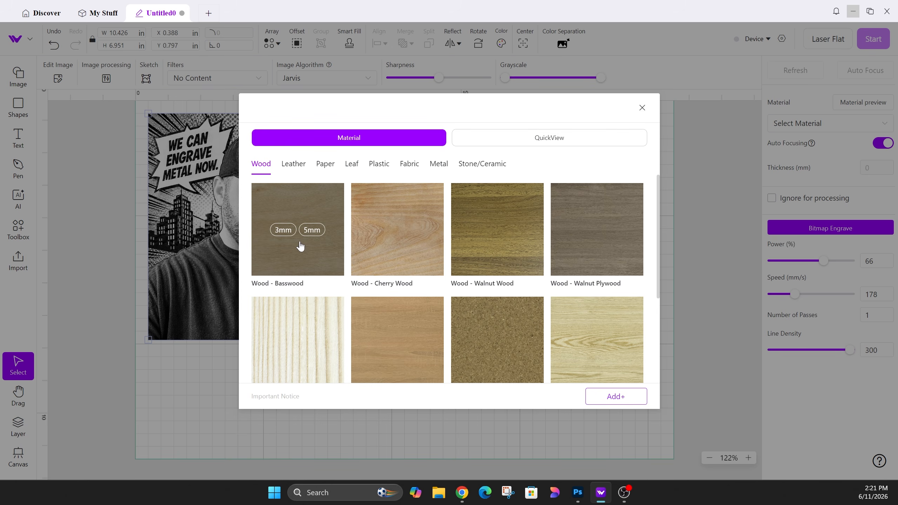
left_click(282, 230)
left_click(483, 212)
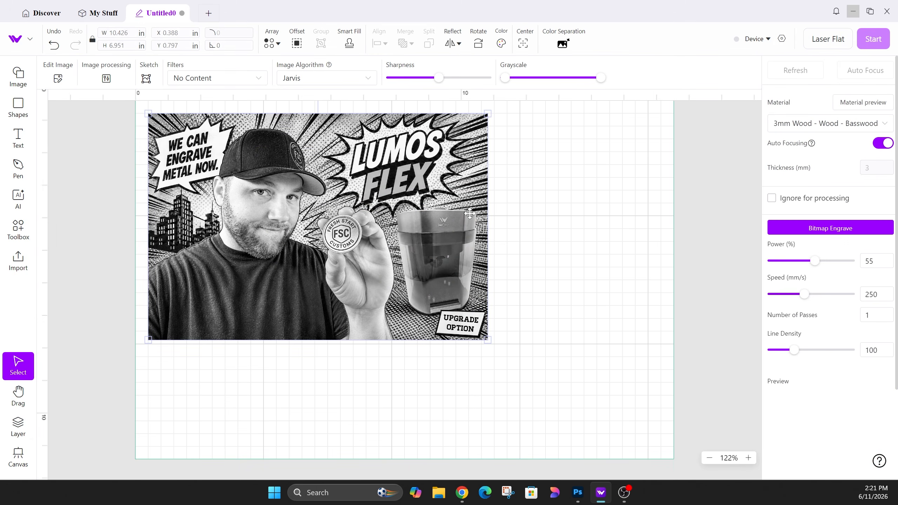
- Pick the 40% power, 150 mm/s speed swatch from the Basswood engraving test preview
left_click(841, 433)
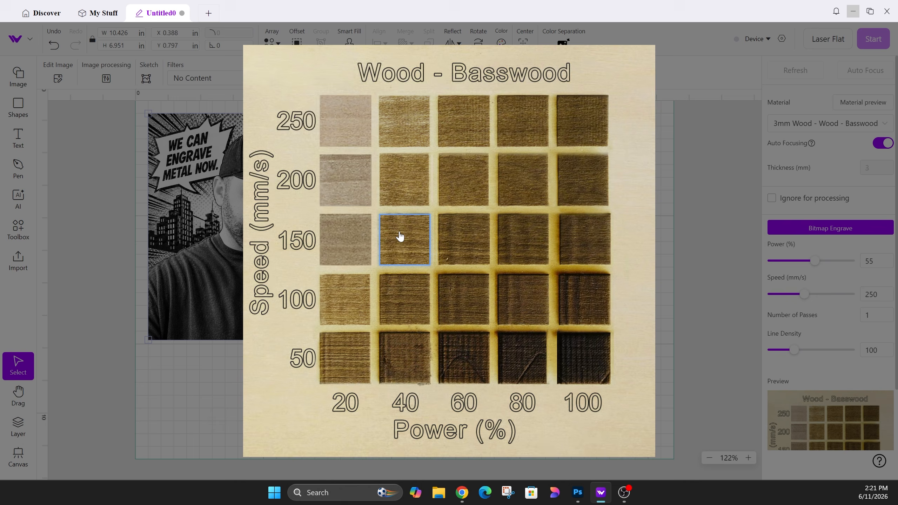
left_click(401, 244)
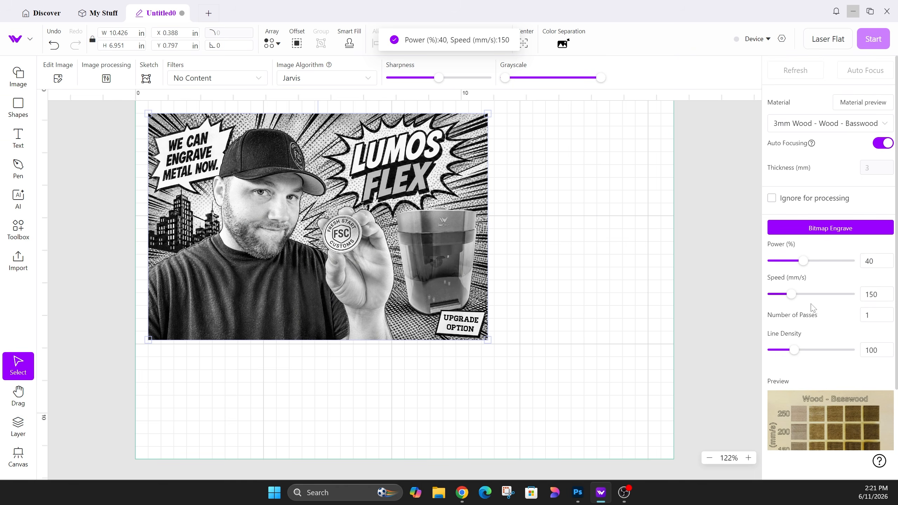
left_click(861, 353)
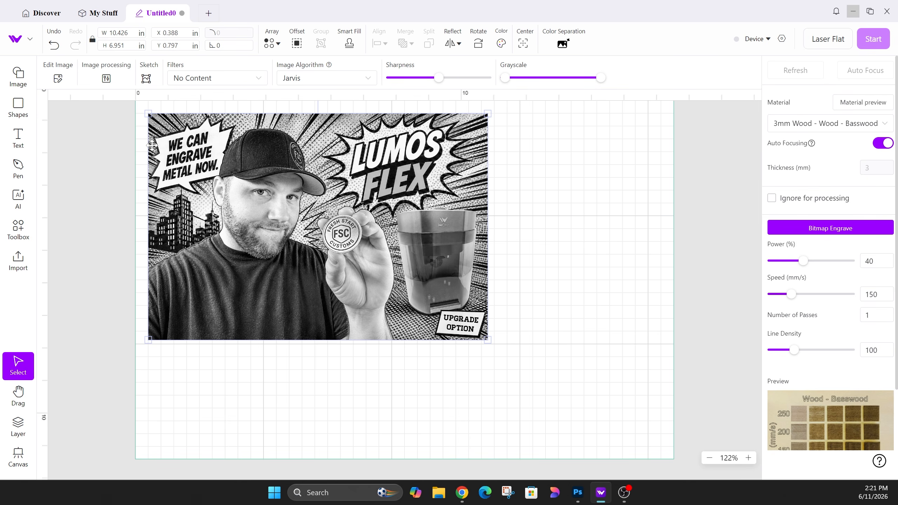
- Open Image processing for the thumbnail, set Line Density to 300 and inspect the dithering on the face
left_click(106, 78)
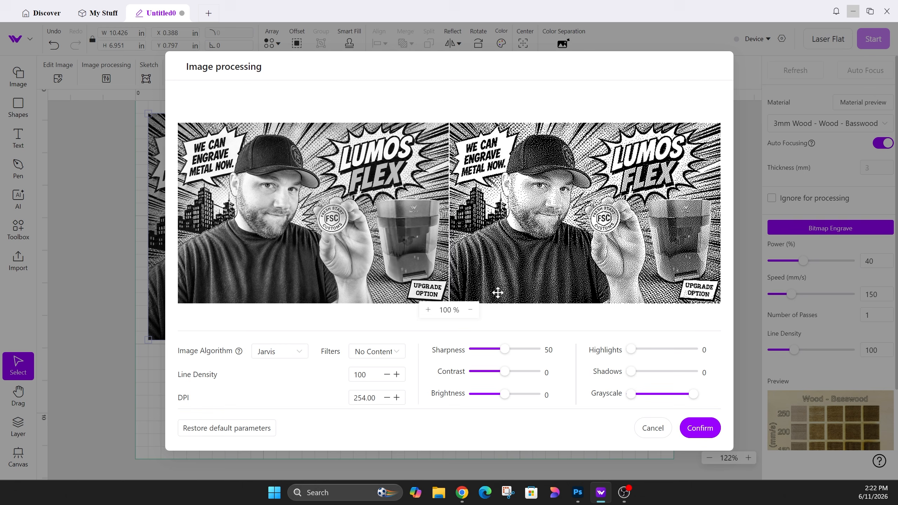
double_click(362, 375)
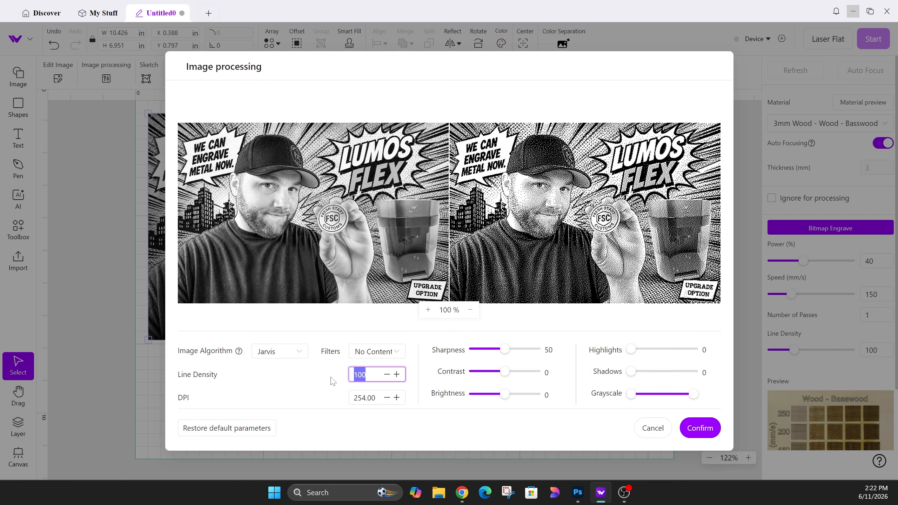
type("30")
key("Return")
scroll(536, 187, "up", 9)
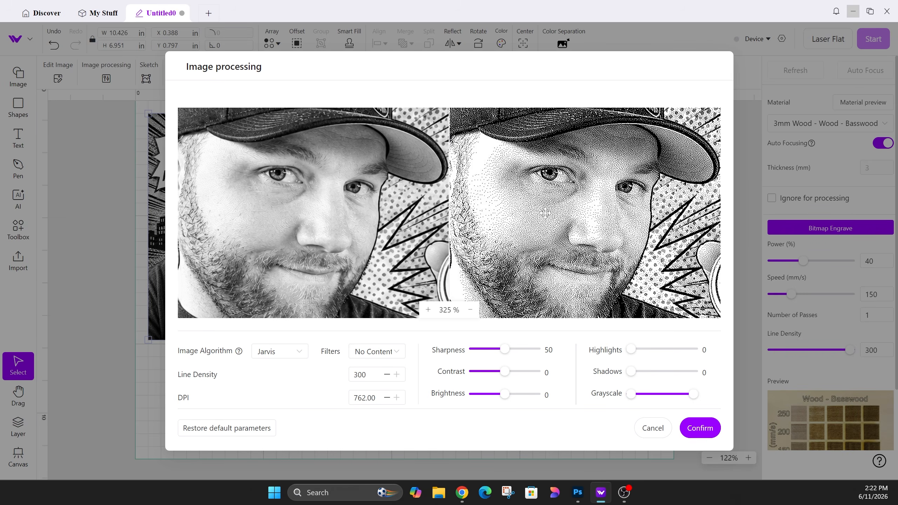
scroll(545, 212, "down", 3)
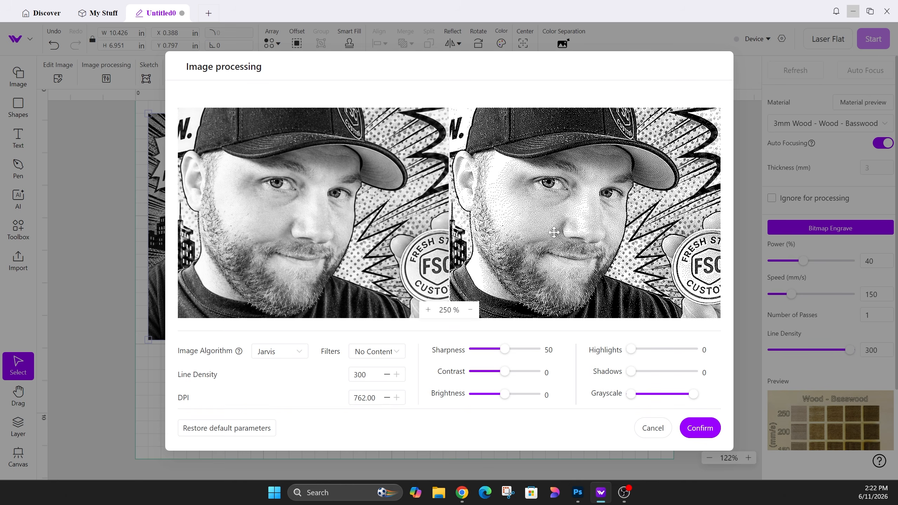
scroll(554, 233, "down", 3)
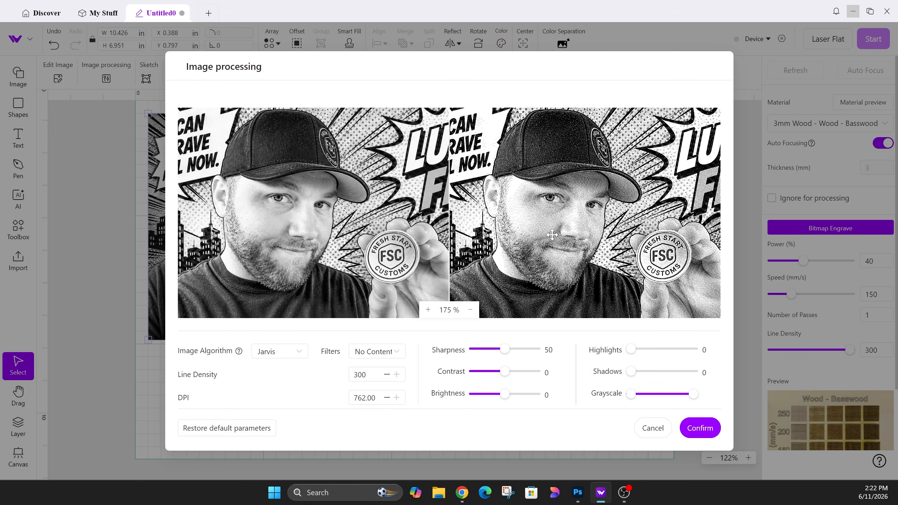
scroll(548, 236, "down", 3)
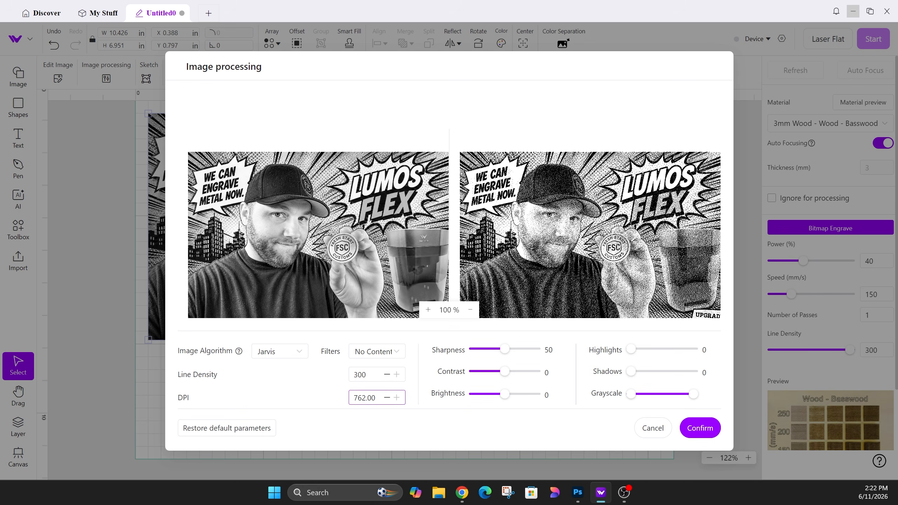
- Set the image's DPI to 400, check the dithered preview and apply the image processing
double_click(364, 398)
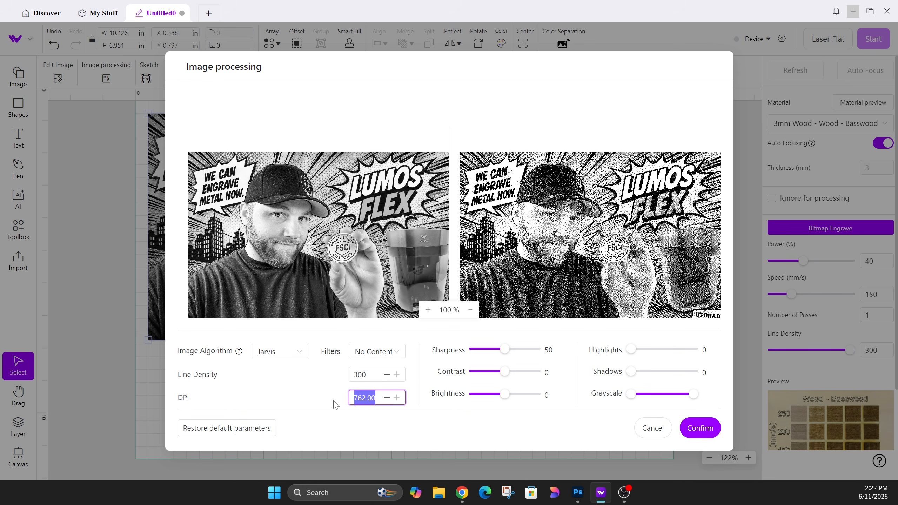
type("4")
key("Return")
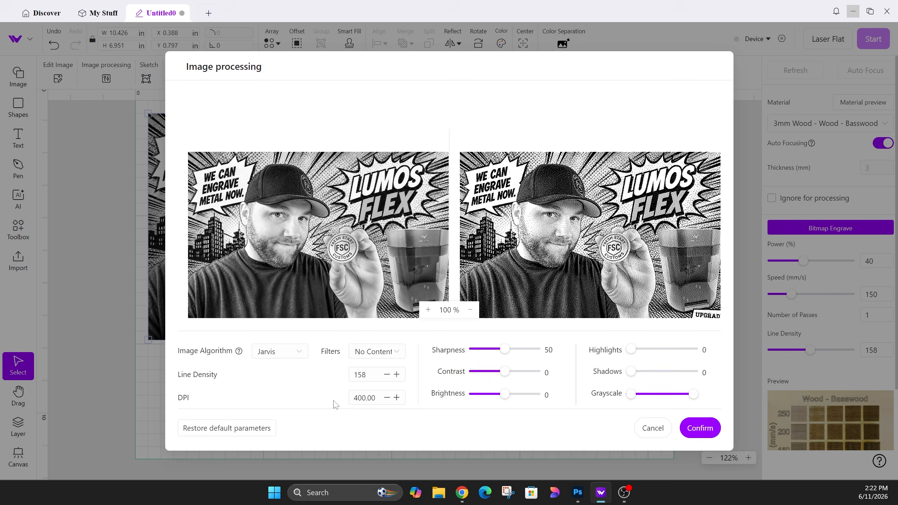
scroll(562, 244, "up", 3)
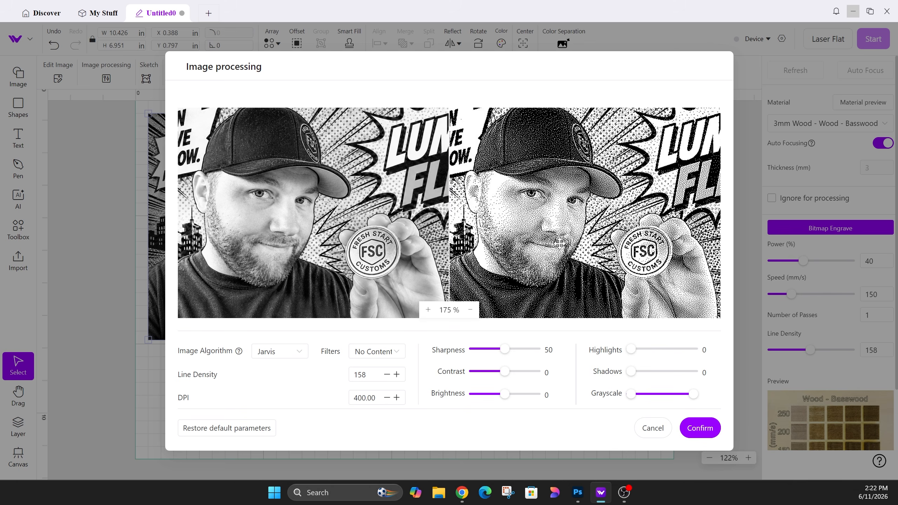
scroll(561, 237, "down", 3)
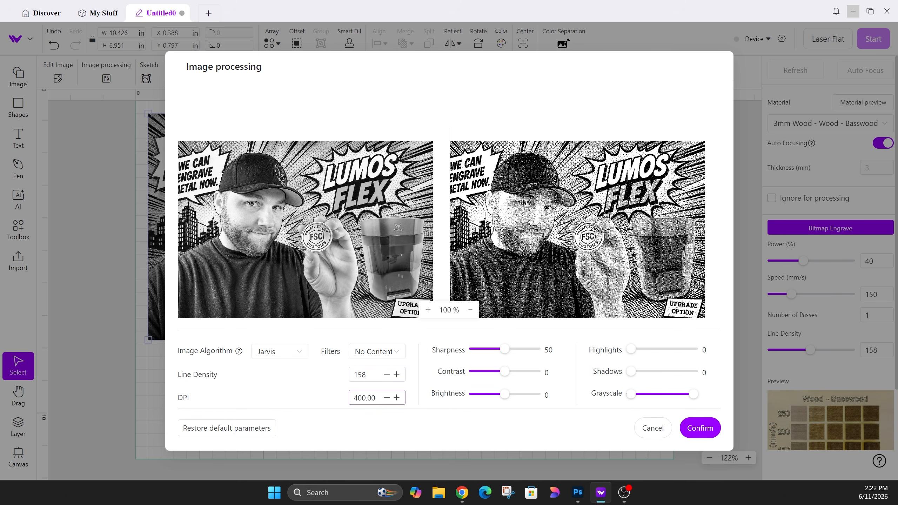
left_click(700, 428)
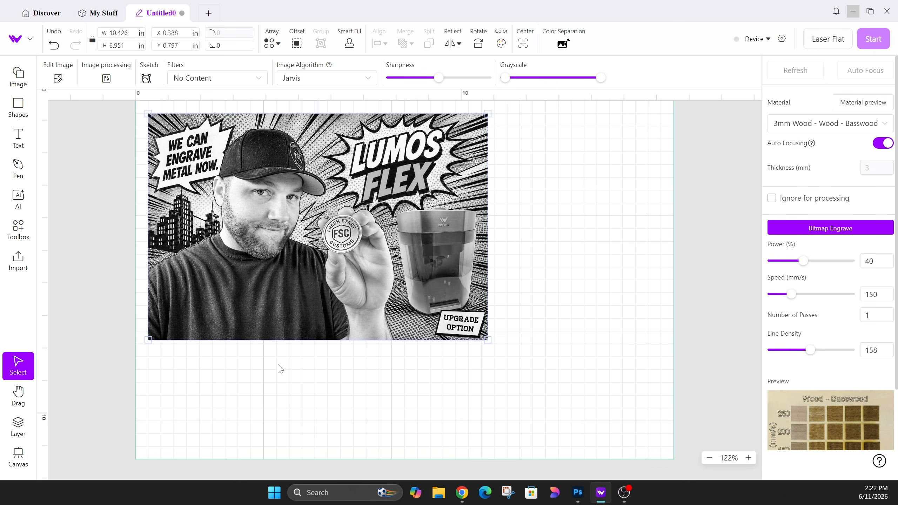
- Switch to Glowforge, open the detailed Draft Photo settings for the thumbnail engraving and adjust the pattern density
left_click(462, 492)
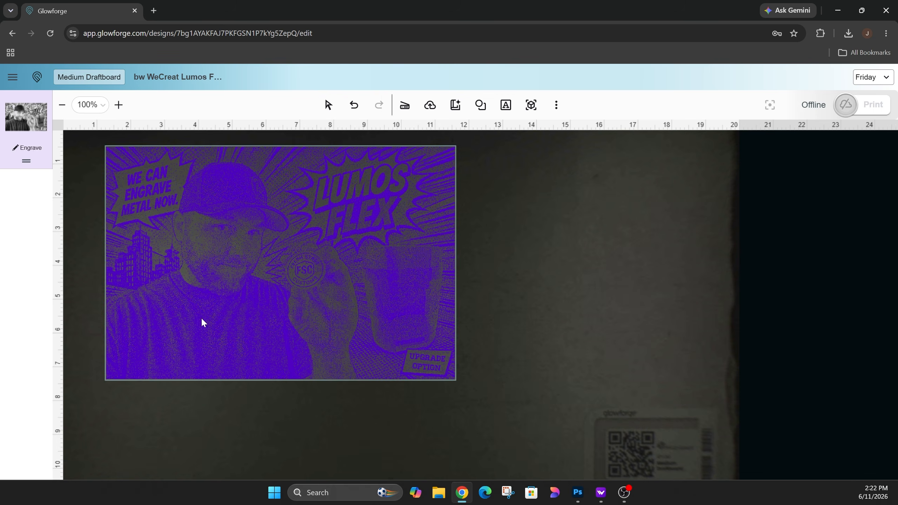
left_click(16, 117)
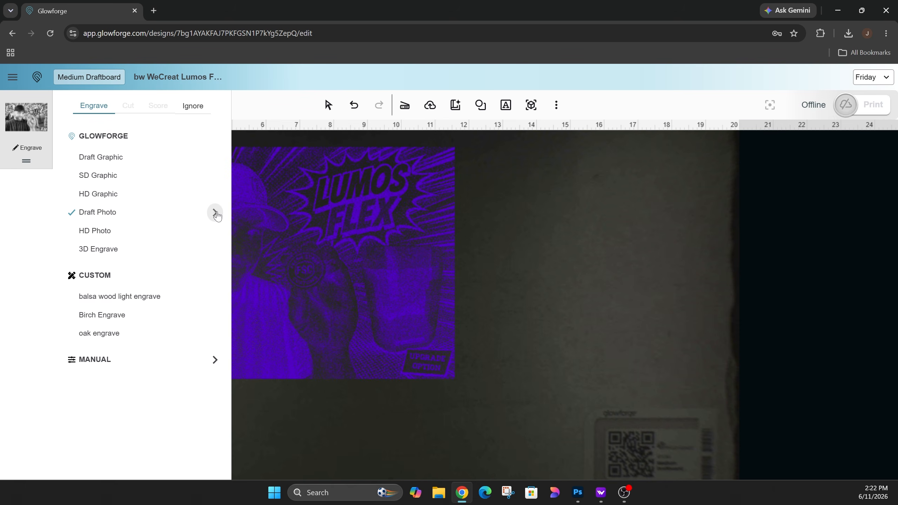
left_click(215, 213)
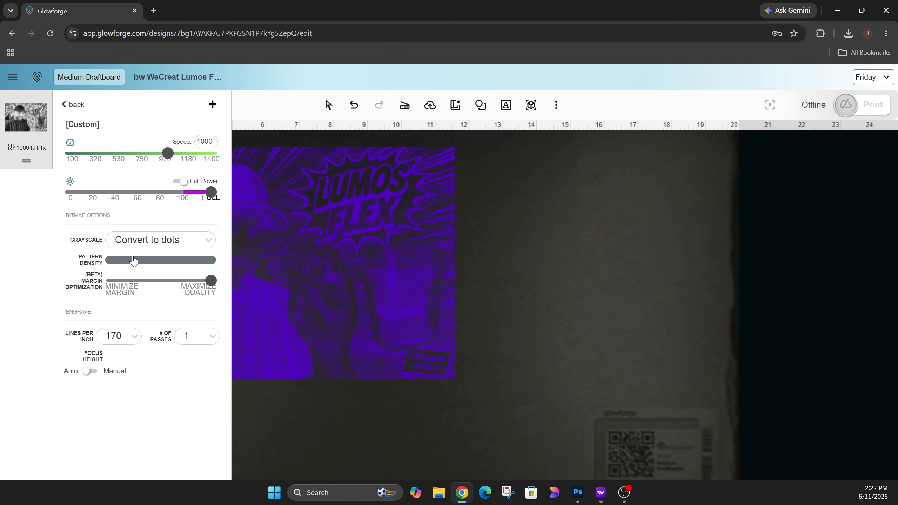
left_click_drag(172, 264, 228, 266)
left_click(36, 116)
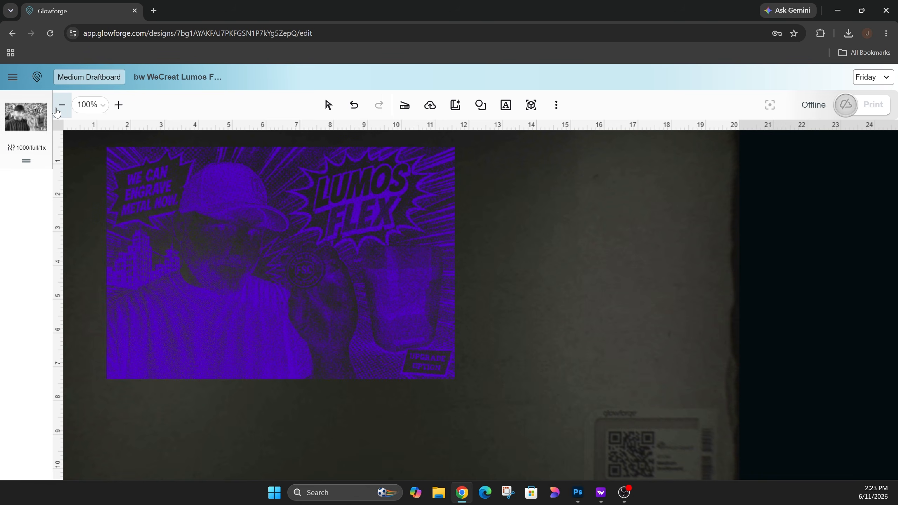
- Change the thumbnail's engrave preset to HD Photo, review its detailed settings and close them
left_click(36, 116)
left_click(82, 110)
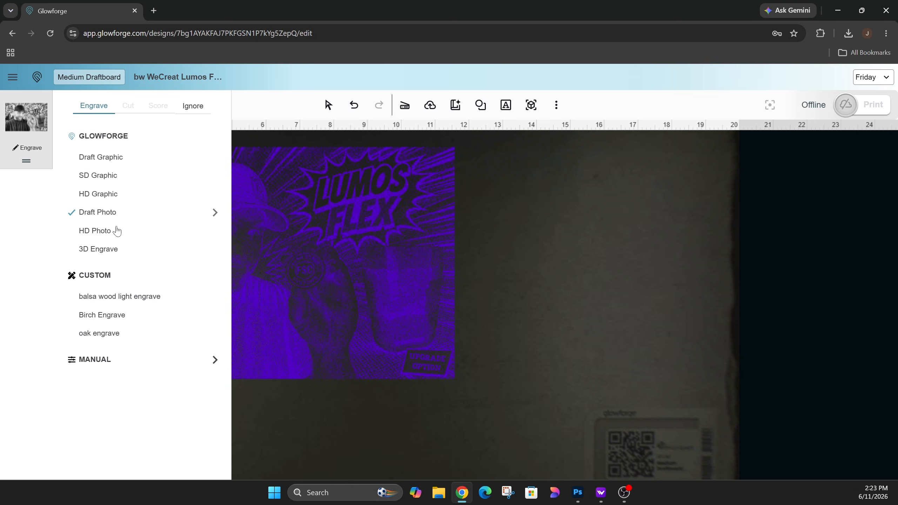
left_click(116, 232)
left_click(214, 230)
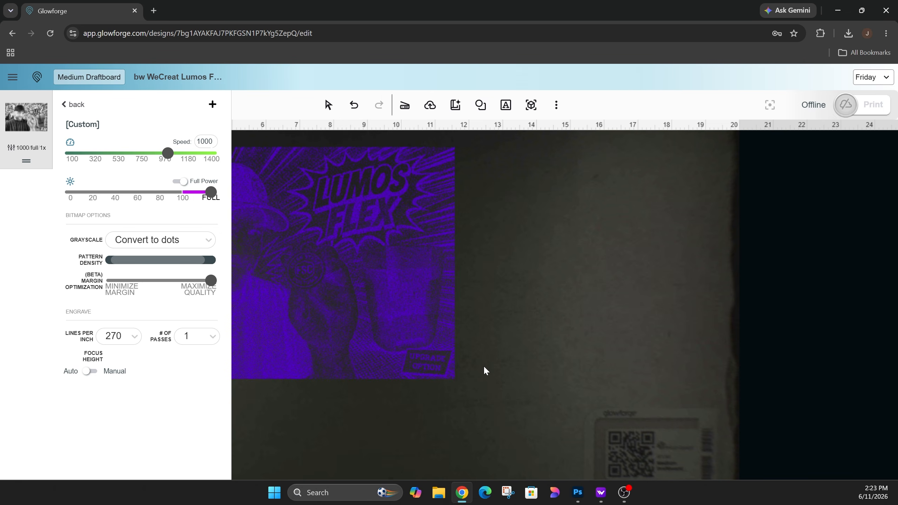
left_click(485, 368)
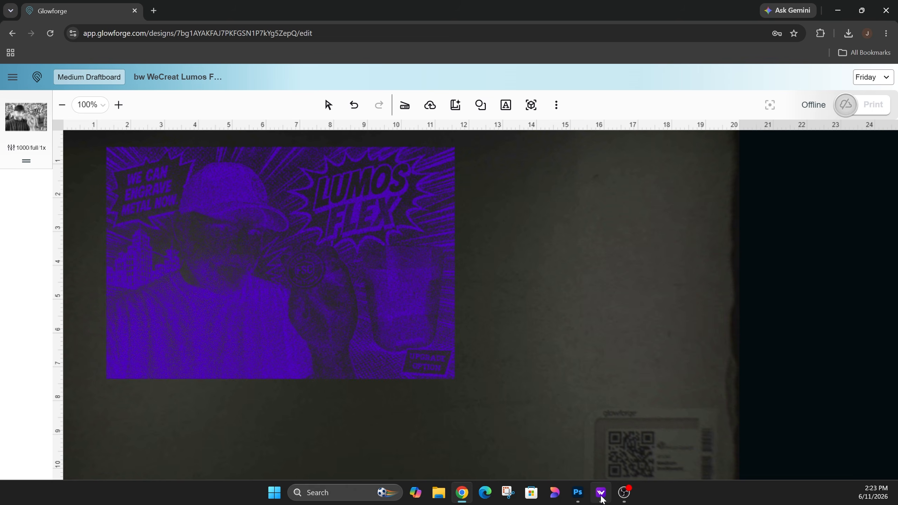
- Switch to Photoshop, bring up WeCreat Lumos Flex vs xTool F1 Ultra Price.png and select Layer 0
left_click(578, 494)
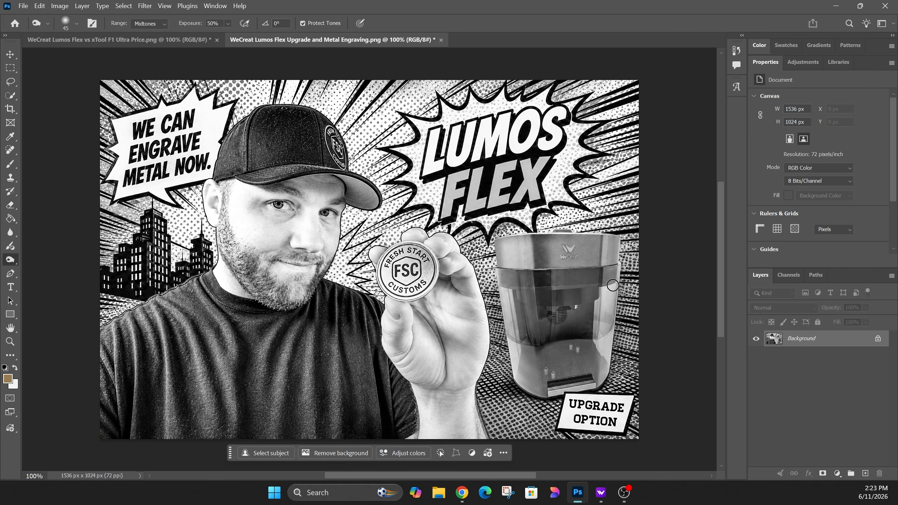
left_click(150, 40)
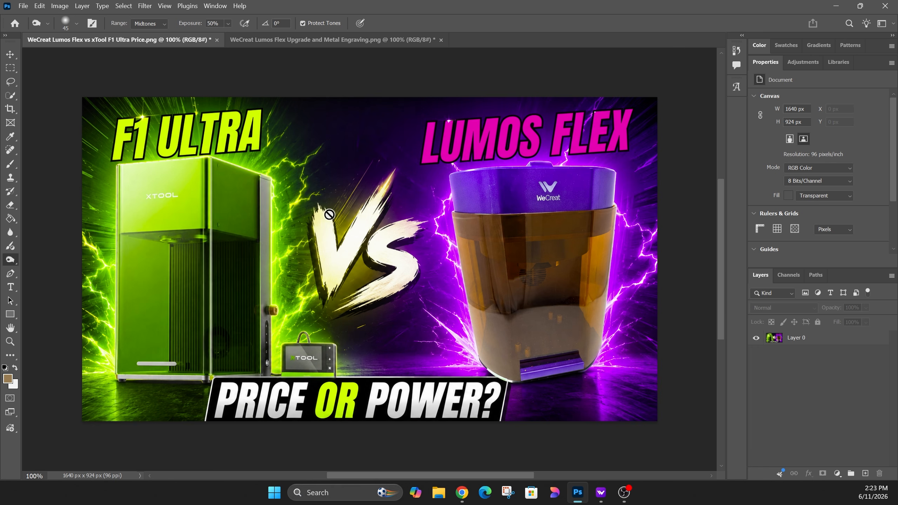
left_click(118, 7)
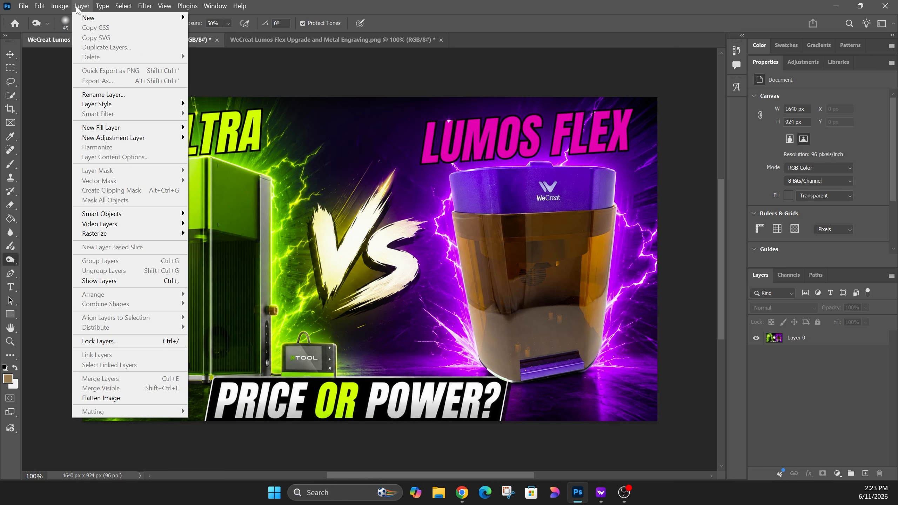
mouse_move(59, 6)
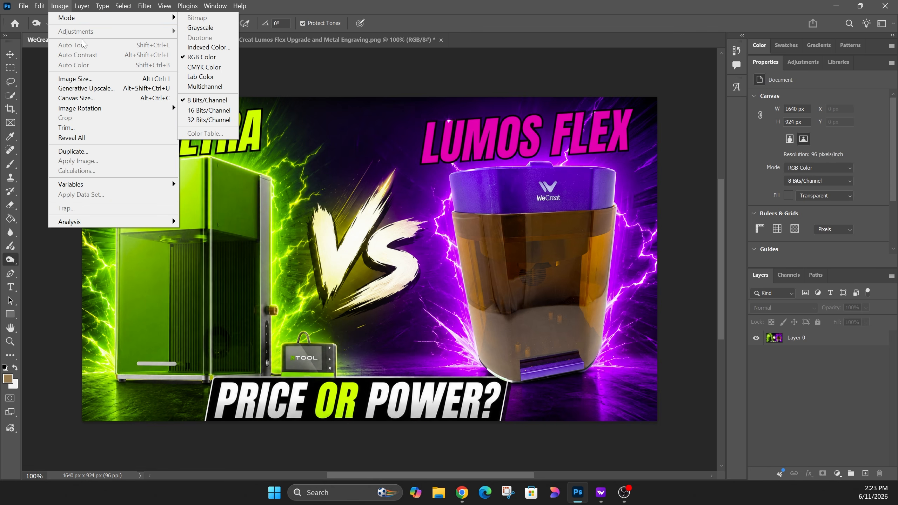
left_click(324, 176)
left_click(841, 339)
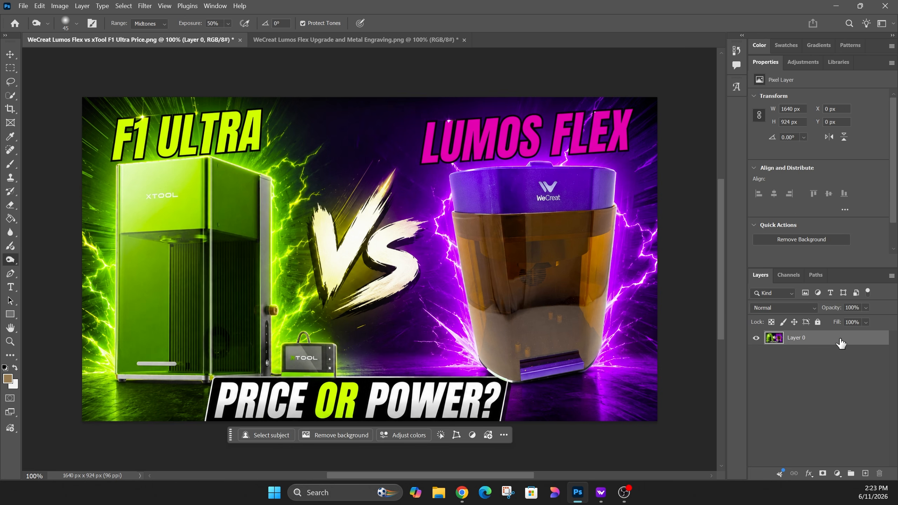
- Apply a Black & White adjustment with Reds 140%, Yellows 177%, Greens 96%, Cyans 178%, Blues 67% and Magentas 83%
left_click(59, 6)
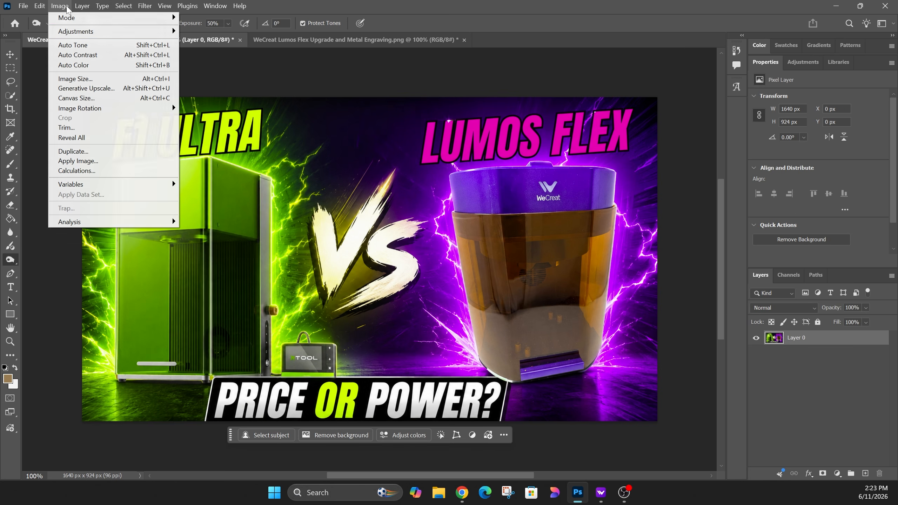
mouse_move(124, 33)
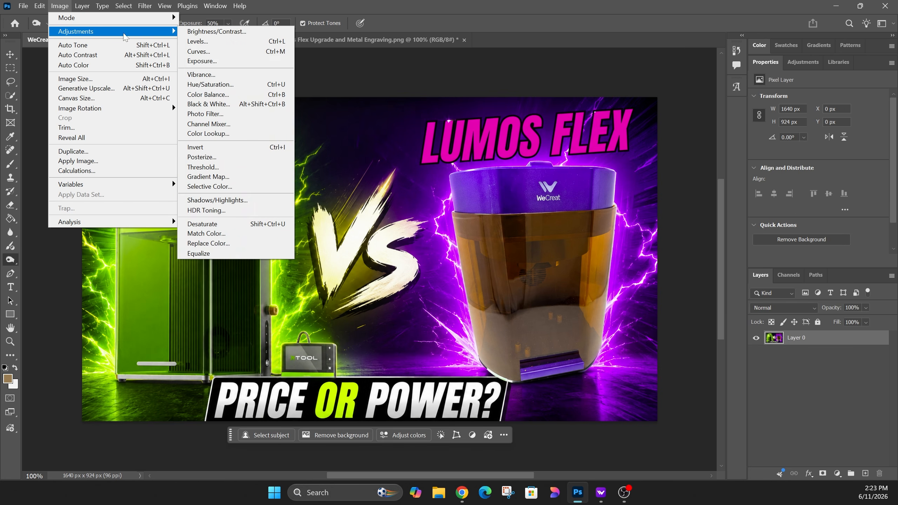
left_click(229, 104)
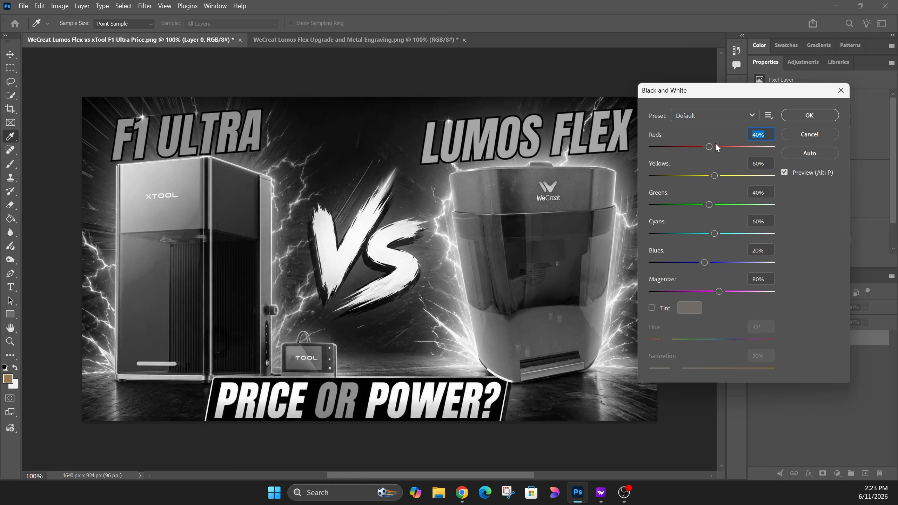
left_click_drag(712, 146, 736, 151)
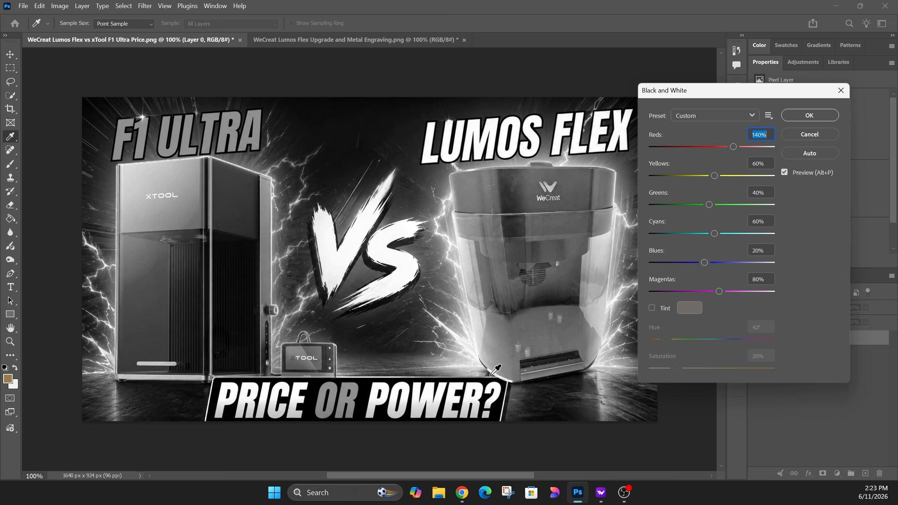
left_click_drag(716, 175, 743, 234)
left_click_drag(704, 263, 720, 291)
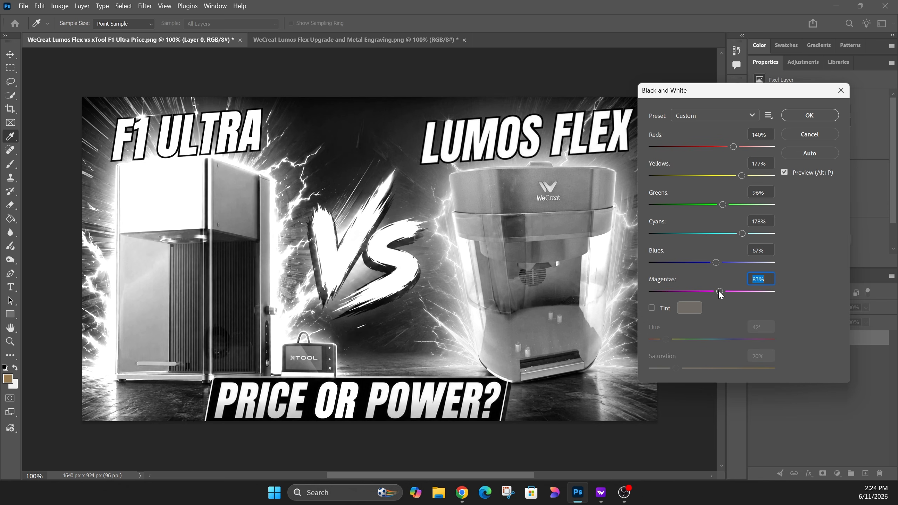
left_click(810, 115)
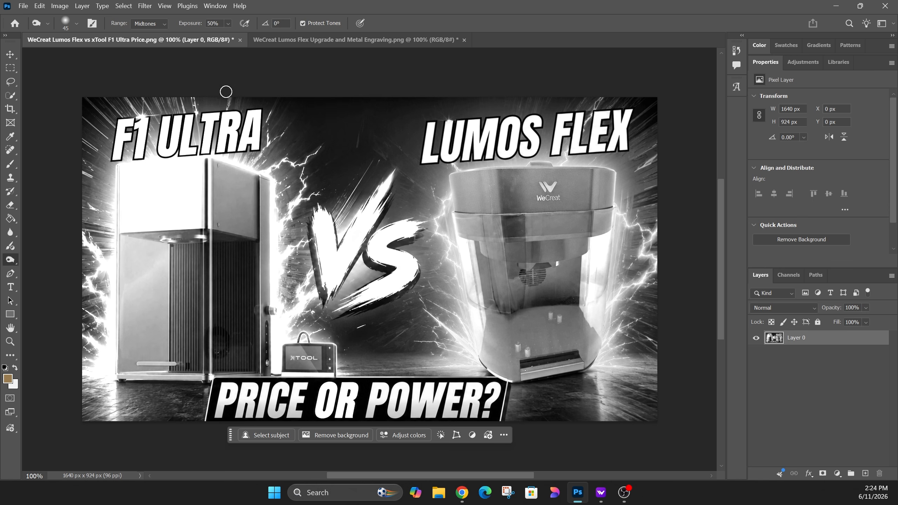
- In Camera Raw Filter, set Shadows +31, Contrast +26, Blacks +13 and Whites +24, and lower Highlights slightly
left_click(141, 6)
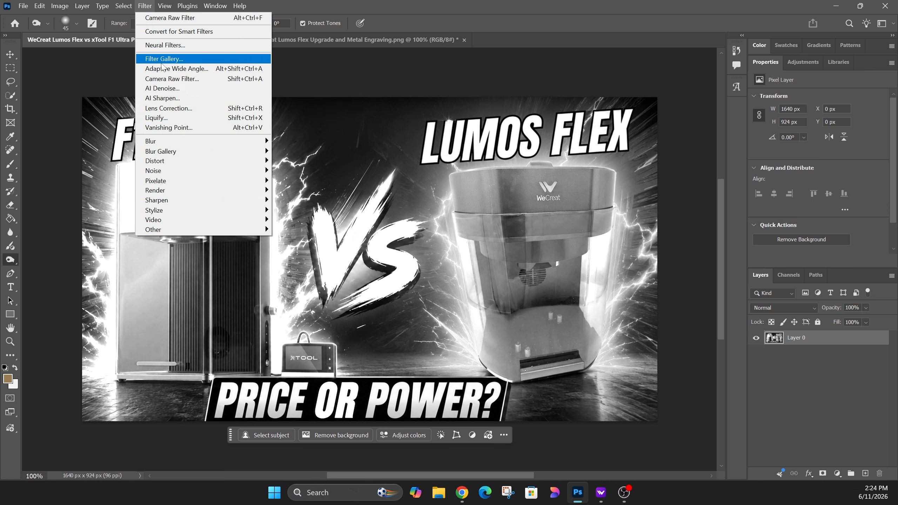
left_click(164, 80)
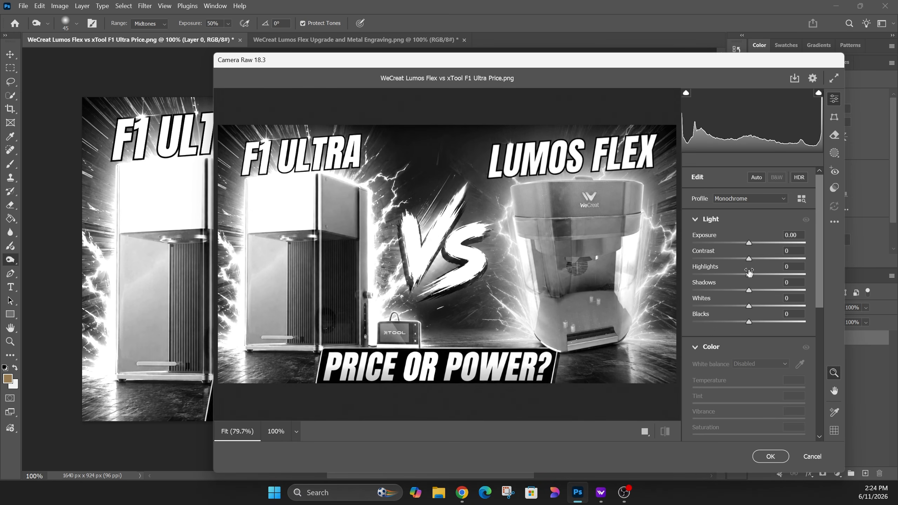
left_click_drag(749, 290, 767, 296)
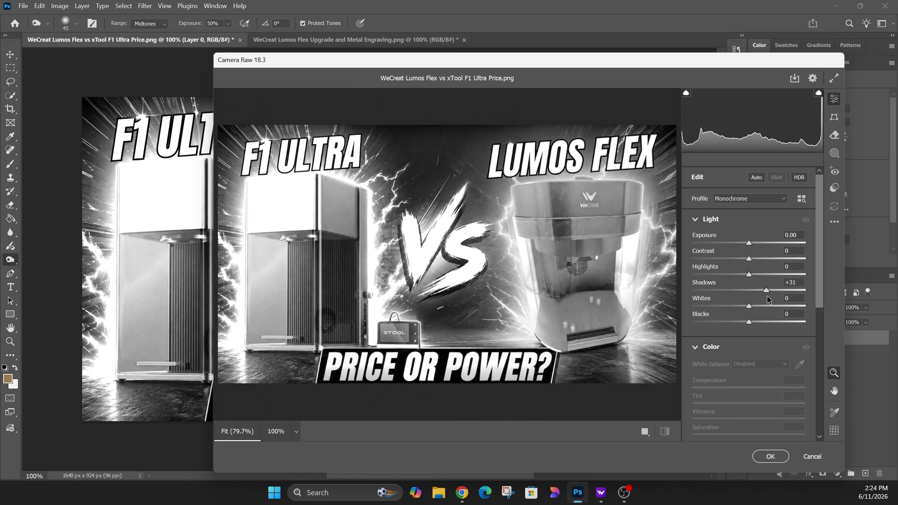
left_click_drag(749, 259, 763, 261)
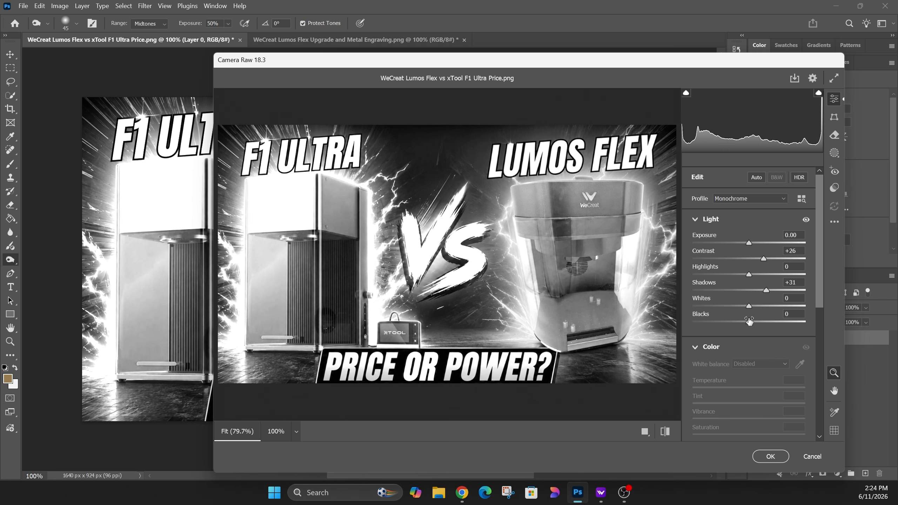
mouse_move(750, 323)
left_mouse_down()
mouse_move(730, 323)
mouse_move(757, 330)
left_mouse_up()
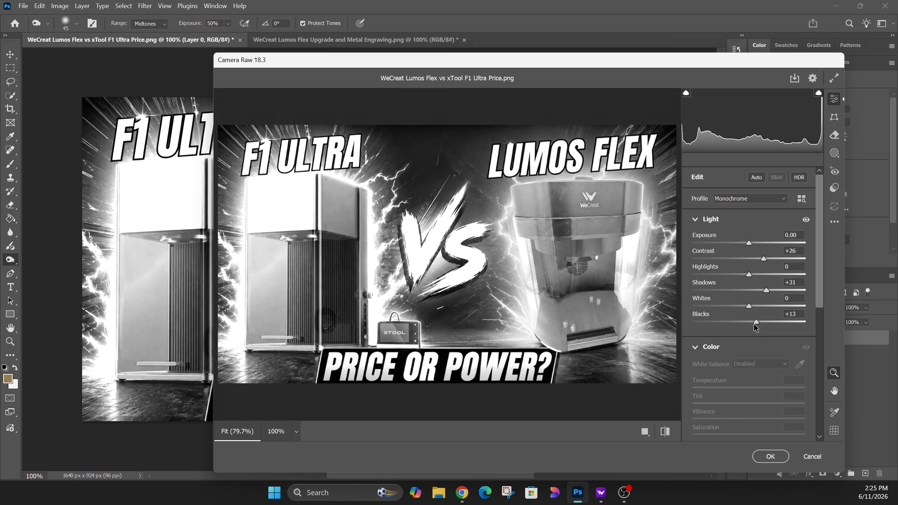
mouse_move(749, 306)
left_mouse_down()
mouse_move(744, 312)
mouse_move(762, 315)
left_mouse_up()
left_click_drag(746, 275, 742, 279)
- Raise Clarity to +35 and apply the Camera Raw Filter
scroll(764, 337, "down", 3)
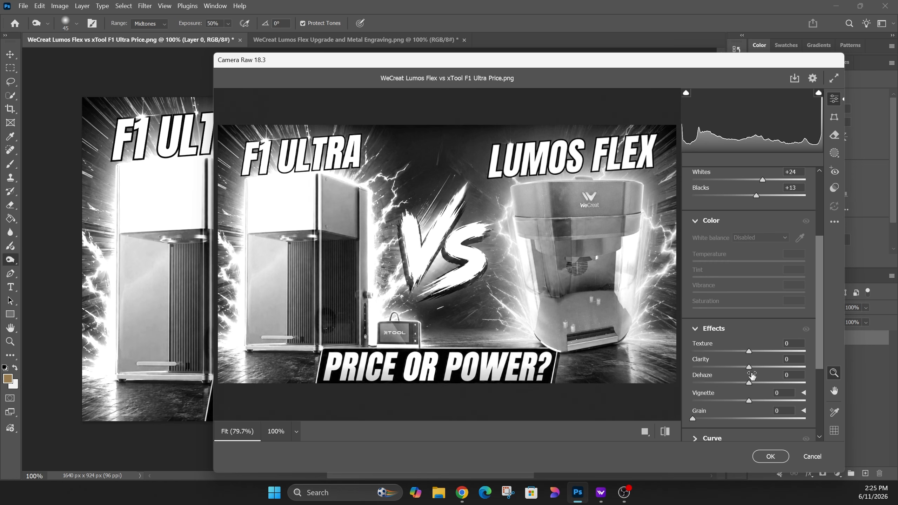
left_click_drag(749, 367, 752, 367)
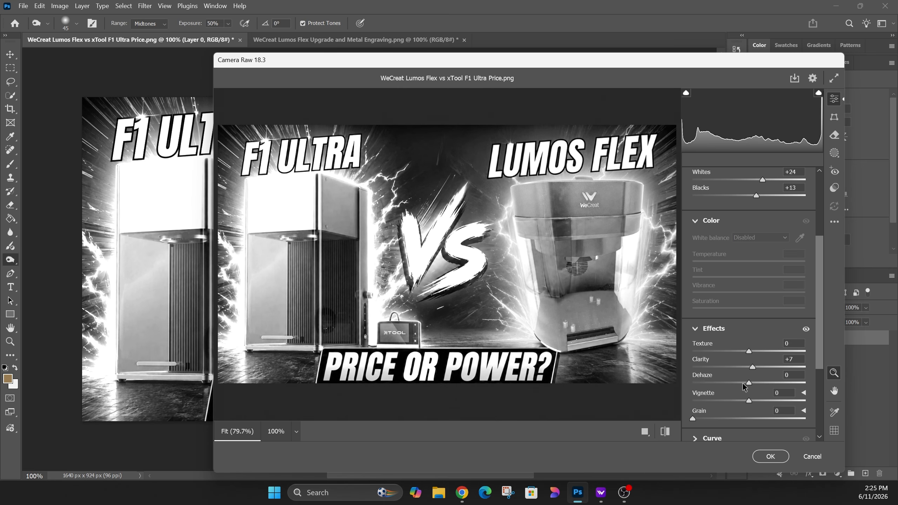
left_click_drag(753, 367, 768, 380)
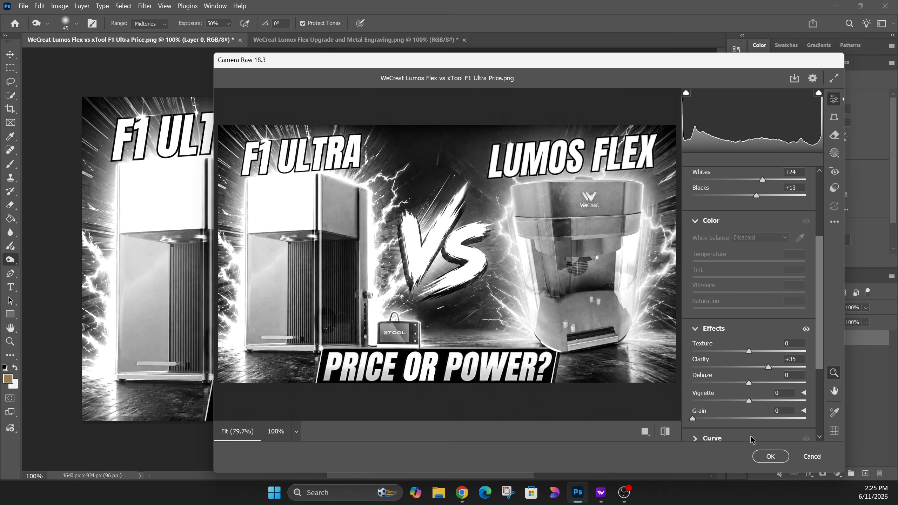
left_click(768, 457)
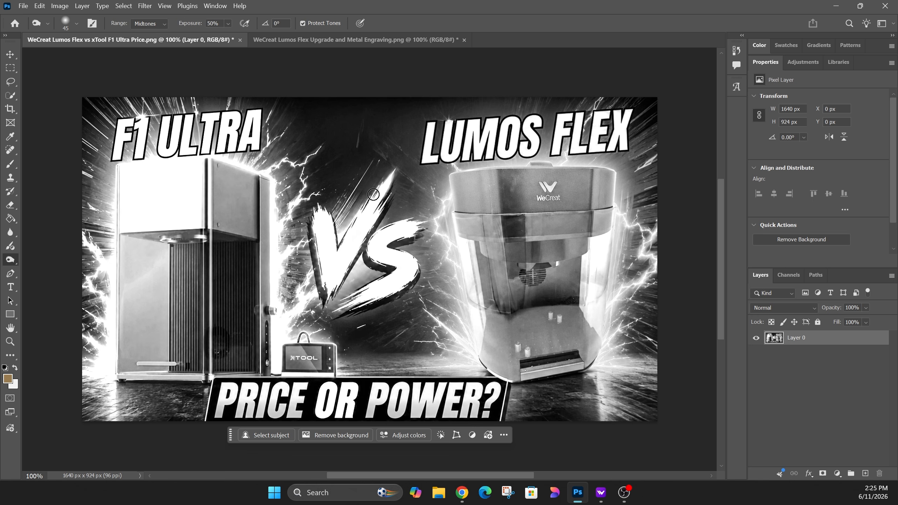
- Lighten the dark background above the VS lettering using the Dodge Tool with a 200 px brush
right_click(10, 264)
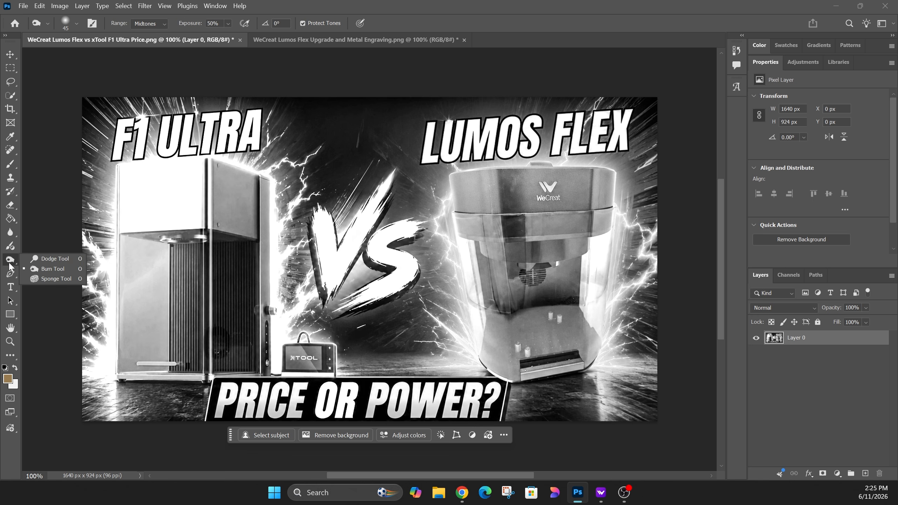
left_click(46, 260)
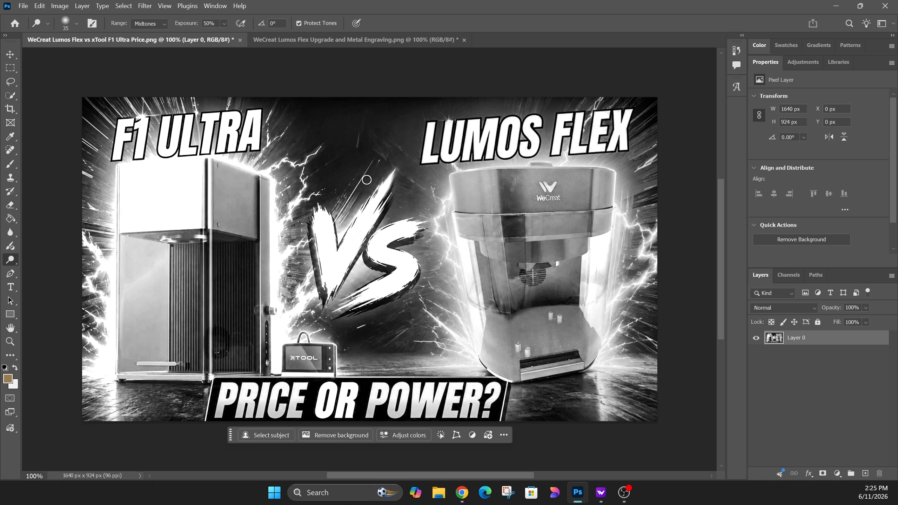
key("bracketright")
key("bracketright")
key("bracketright")
key("bracketright")
key("bracketright")
key("bracketright")
key("bracketright")
key("bracketright")
key("bracketright")
key("bracketright")
key("bracketright")
key("bracketright")
key("bracketright")
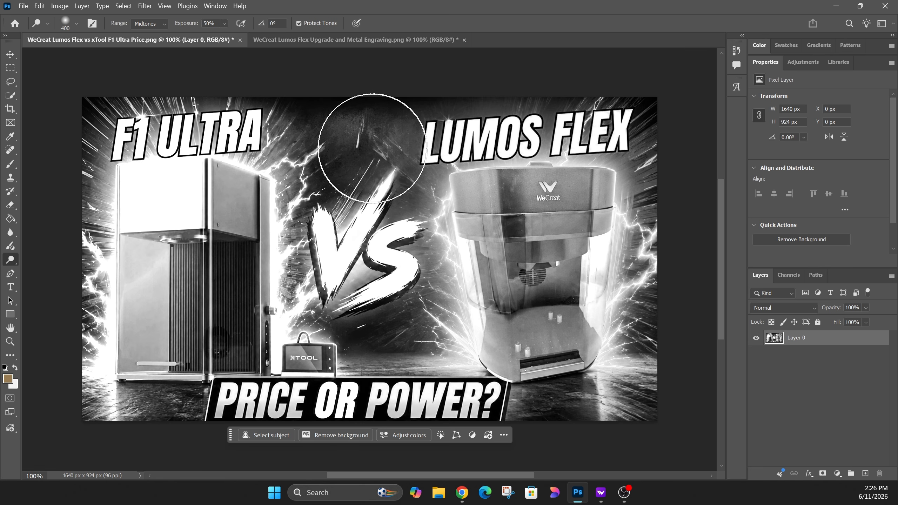
key("bracketleft")
key("bracketleft")
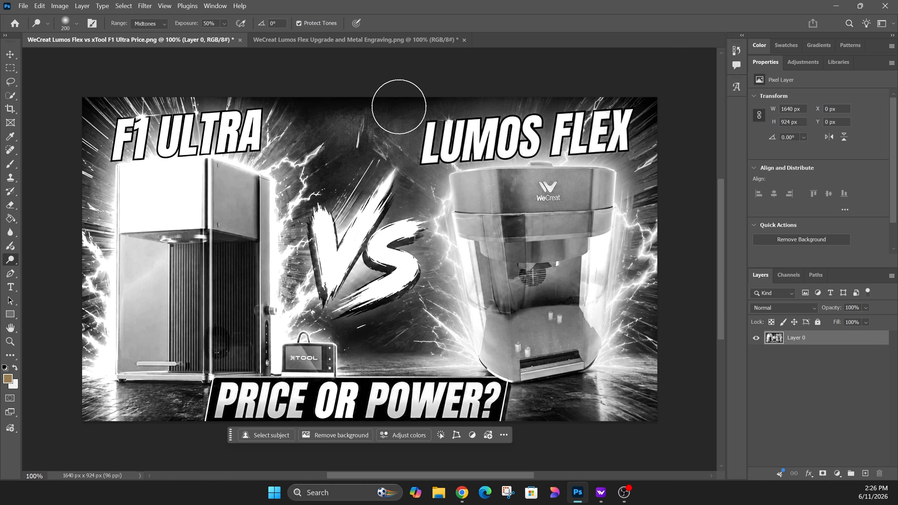
key("bracketleft")
mouse_move(297, 96)
left_mouse_down()
mouse_move(431, 101)
mouse_move(309, 100)
mouse_move(412, 104)
mouse_move(413, 119)
mouse_move(351, 153)
mouse_move(395, 146)
mouse_move(383, 114)
mouse_move(353, 107)
mouse_move(447, 108)
mouse_move(278, 112)
mouse_move(337, 171)
left_mouse_up()
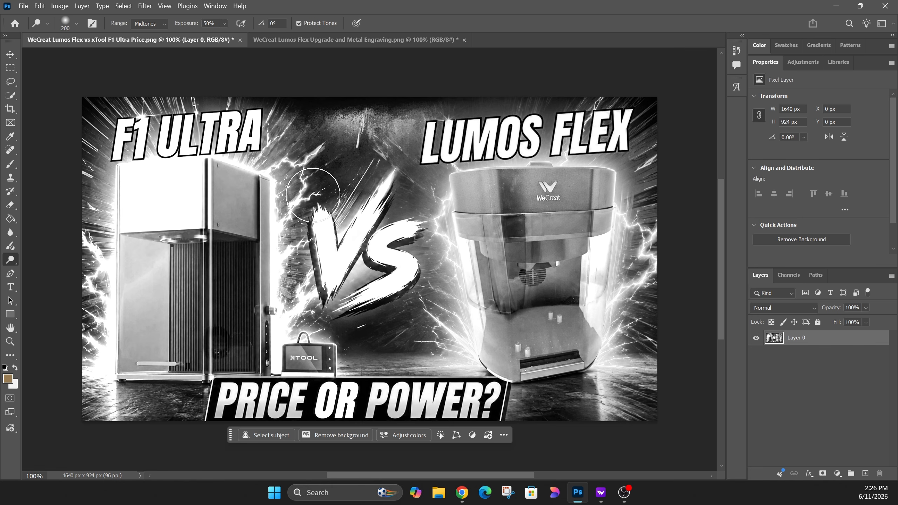
- Dodge the floor between the machines, the upper-left corner and the lower-left floor with a 100 px brush
key("bracketleft")
key("bracketleft")
key("bracketleft")
key("bracketleft")
mouse_move(354, 341)
left_mouse_down()
mouse_move(406, 328)
mouse_move(342, 331)
mouse_move(413, 343)
mouse_move(341, 334)
mouse_move(382, 338)
mouse_move(396, 326)
mouse_move(354, 332)
mouse_move(399, 339)
mouse_move(353, 343)
mouse_move(400, 324)
mouse_move(353, 348)
mouse_move(407, 311)
mouse_move(355, 354)
left_mouse_up()
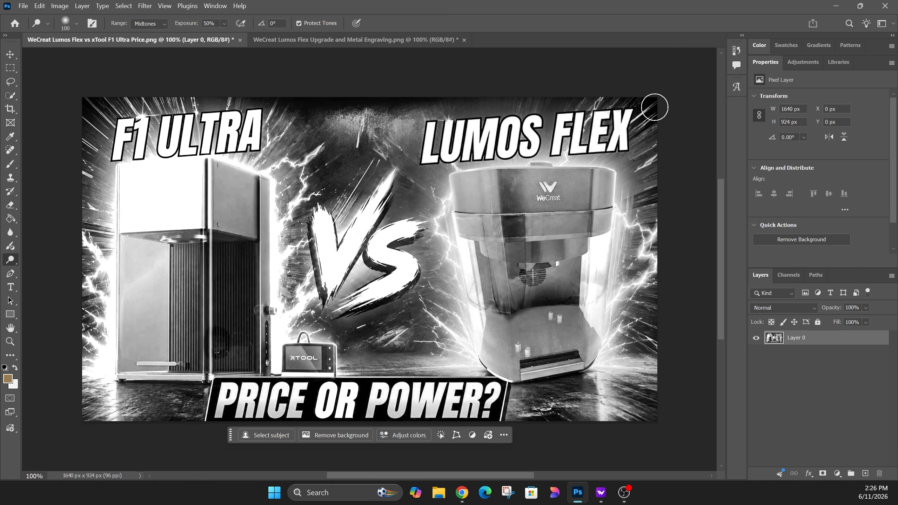
left_click_drag(113, 139, 98, 118)
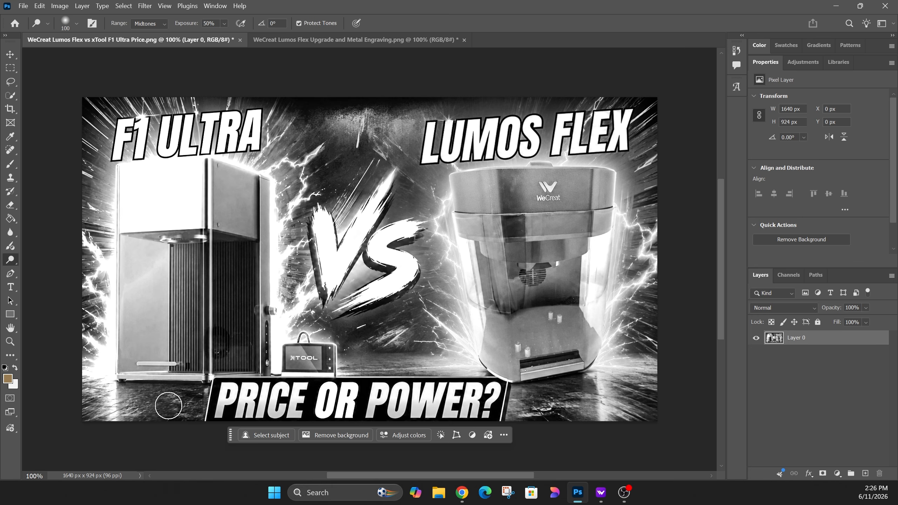
mouse_move(192, 388)
left_mouse_down()
mouse_move(175, 410)
mouse_move(143, 412)
mouse_move(200, 400)
mouse_move(91, 418)
mouse_move(154, 402)
mouse_move(153, 388)
mouse_move(96, 396)
left_mouse_up()
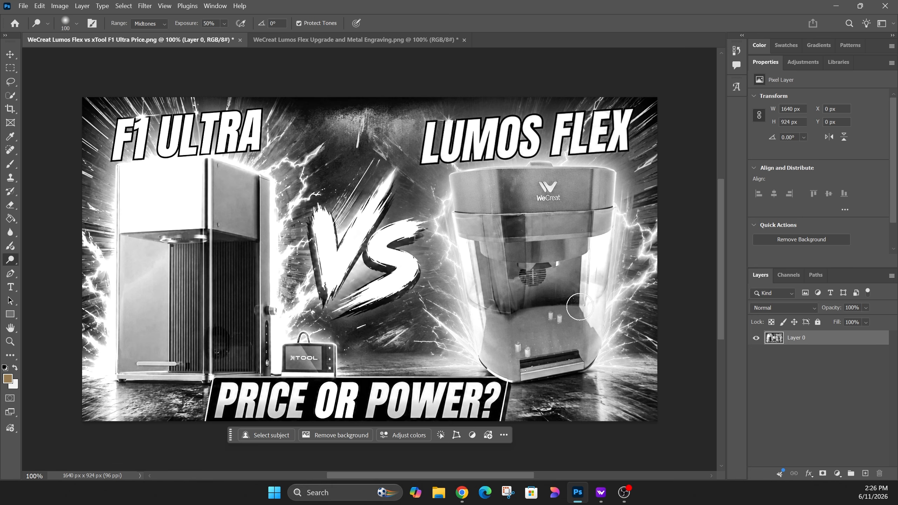
- Darken the edges around the VS lettering using the Burn Tool with a 45 px brush on midtones at 50% exposure
right_click(11, 265)
left_click(53, 268)
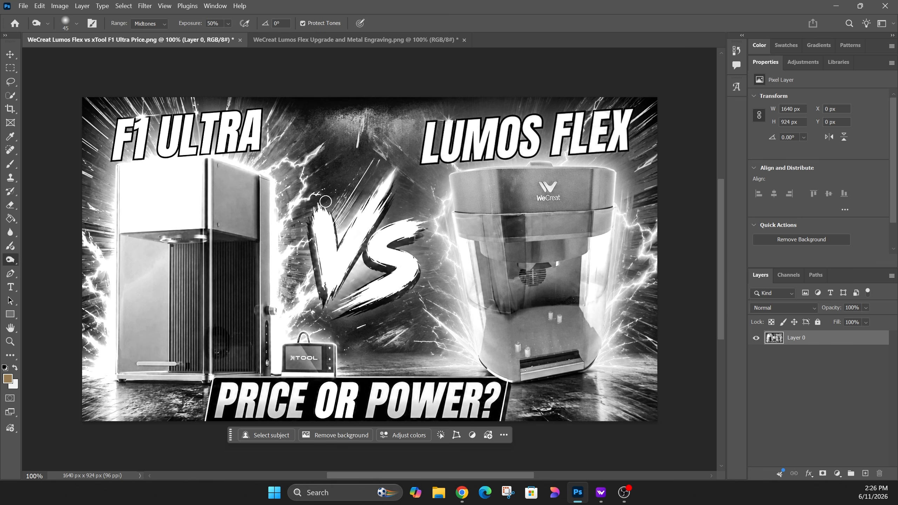
left_click_drag(326, 201, 326, 212)
mouse_move(337, 247)
left_mouse_down()
mouse_move(375, 179)
mouse_move(352, 214)
mouse_move(400, 168)
mouse_move(325, 310)
mouse_move(339, 283)
mouse_move(316, 210)
mouse_move(308, 235)
mouse_move(322, 201)
mouse_move(304, 211)
mouse_move(329, 194)
mouse_move(309, 225)
mouse_move(312, 288)
mouse_move(323, 299)
mouse_move(348, 275)
mouse_move(328, 307)
mouse_move(347, 275)
mouse_move(326, 296)
mouse_move(313, 276)
mouse_move(318, 248)
mouse_move(416, 258)
mouse_move(390, 247)
mouse_move(422, 225)
mouse_move(404, 219)
mouse_move(431, 219)
mouse_move(394, 230)
mouse_move(391, 220)
mouse_move(363, 254)
mouse_move(381, 279)
mouse_move(372, 273)
mouse_move(399, 279)
mouse_move(376, 272)
mouse_move(372, 286)
mouse_move(377, 277)
mouse_move(334, 302)
left_mouse_up()
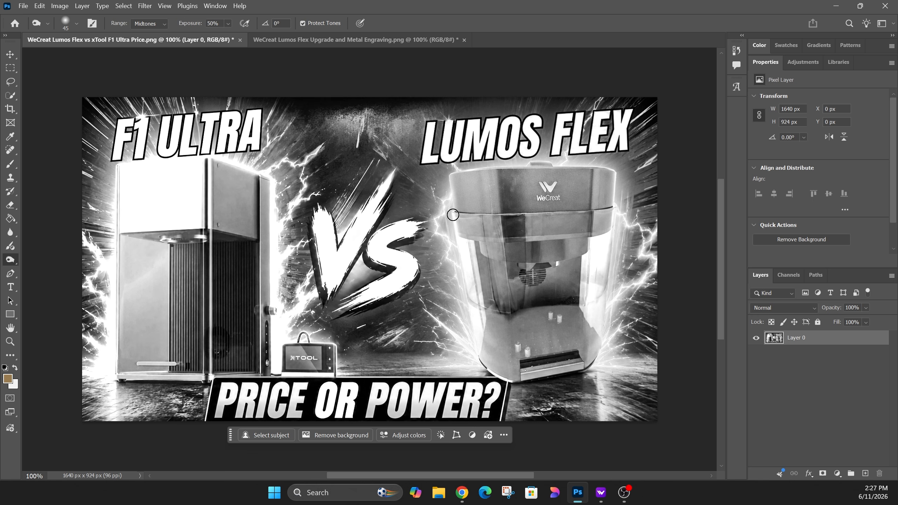
- Burn along both side edges of the Lumos Flex machine with the 45 px brush to define its outline
left_click_drag(453, 215, 465, 299)
mouse_move(476, 357)
left_mouse_down()
mouse_move(449, 218)
mouse_move(471, 344)
mouse_move(460, 226)
mouse_move(486, 368)
mouse_move(458, 209)
mouse_move(470, 327)
mouse_move(450, 214)
mouse_move(470, 356)
mouse_move(450, 205)
mouse_move(460, 321)
mouse_move(448, 210)
mouse_move(443, 274)
mouse_move(439, 203)
mouse_move(442, 269)
mouse_move(452, 188)
mouse_move(437, 243)
mouse_move(445, 200)
mouse_move(439, 204)
mouse_move(438, 279)
mouse_move(459, 266)
mouse_move(445, 252)
mouse_move(452, 289)
mouse_move(450, 250)
mouse_move(458, 298)
mouse_move(445, 245)
mouse_move(468, 359)
mouse_move(451, 320)
mouse_move(419, 295)
mouse_move(444, 326)
mouse_move(430, 297)
mouse_move(443, 308)
mouse_move(428, 283)
mouse_move(445, 294)
mouse_move(433, 256)
mouse_move(437, 267)
mouse_move(421, 247)
mouse_move(450, 208)
left_mouse_up()
mouse_move(614, 213)
left_mouse_down()
mouse_move(602, 270)
mouse_move(609, 220)
mouse_move(604, 348)
mouse_move(603, 302)
mouse_move(598, 336)
mouse_move(608, 342)
mouse_move(600, 340)
mouse_move(594, 367)
mouse_move(610, 218)
mouse_move(603, 319)
left_mouse_up()
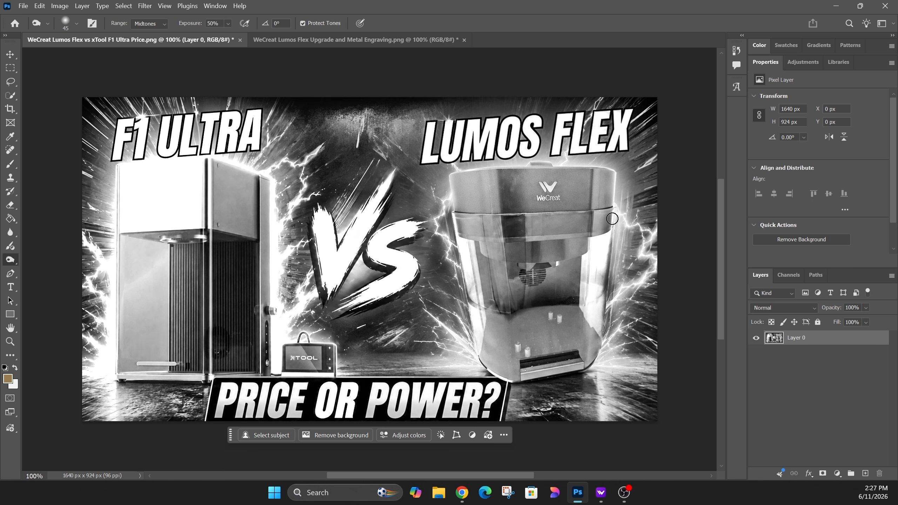
mouse_move(613, 219)
left_mouse_down()
mouse_move(619, 175)
mouse_move(627, 267)
mouse_move(645, 251)
mouse_move(635, 276)
mouse_move(654, 255)
mouse_move(643, 231)
mouse_move(651, 229)
mouse_move(630, 221)
mouse_move(658, 220)
mouse_move(619, 256)
mouse_move(632, 274)
mouse_move(597, 345)
mouse_move(619, 312)
left_mouse_up()
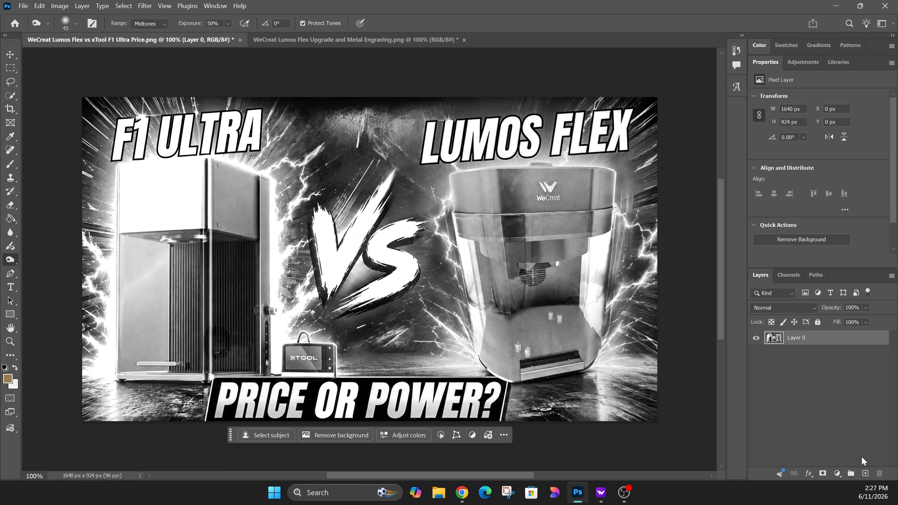
- Add a new layer beneath Layer 0 and set the foreground color to wood tan #a97e5b
left_click(866, 474)
left_click_drag(817, 339, 812, 357)
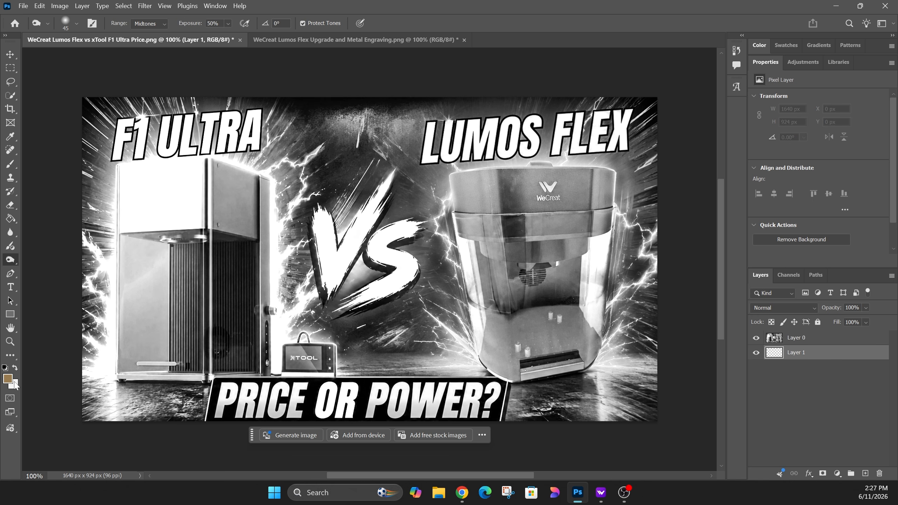
key("i")
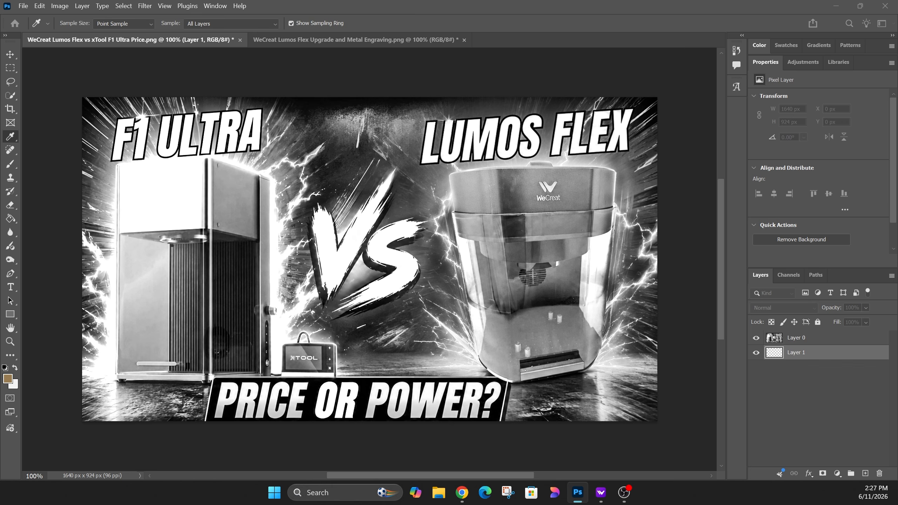
left_click_drag(897, 120, 445, 139)
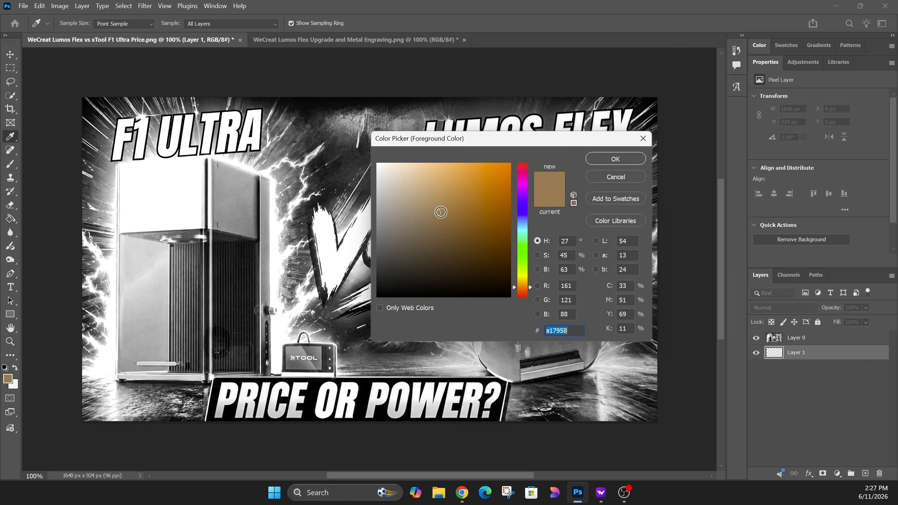
left_click(439, 213)
left_click_drag(439, 212, 439, 208)
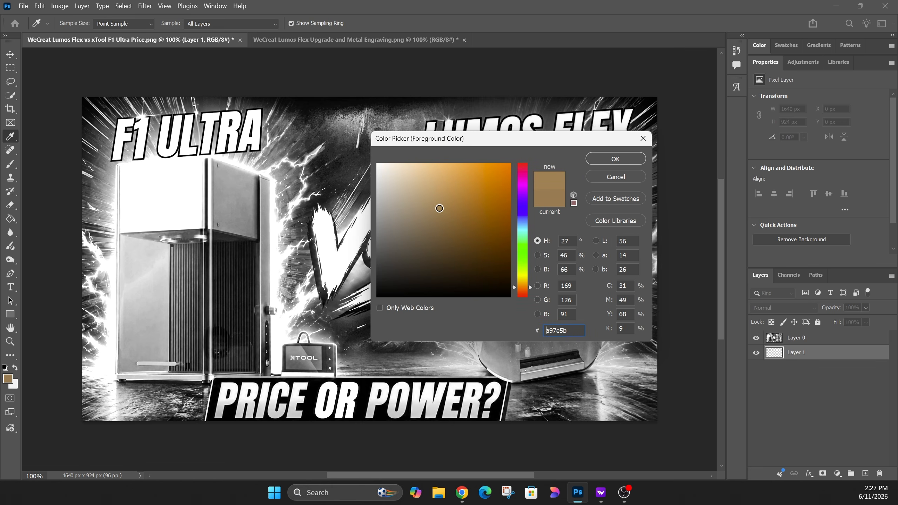
left_click(616, 160)
- Fill the new bottom layer with the foreground color using the Paint Bucket and check it by briefly hiding Layer 0
key("o")
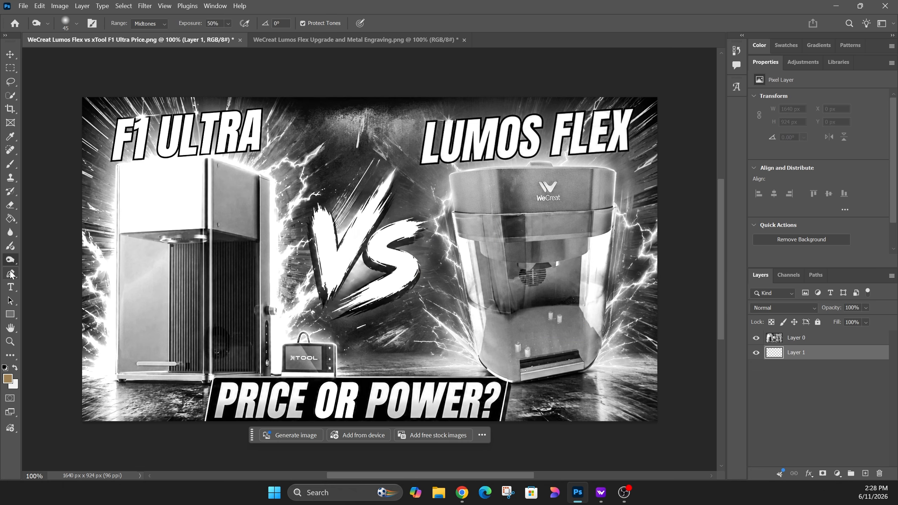
left_click(10, 218)
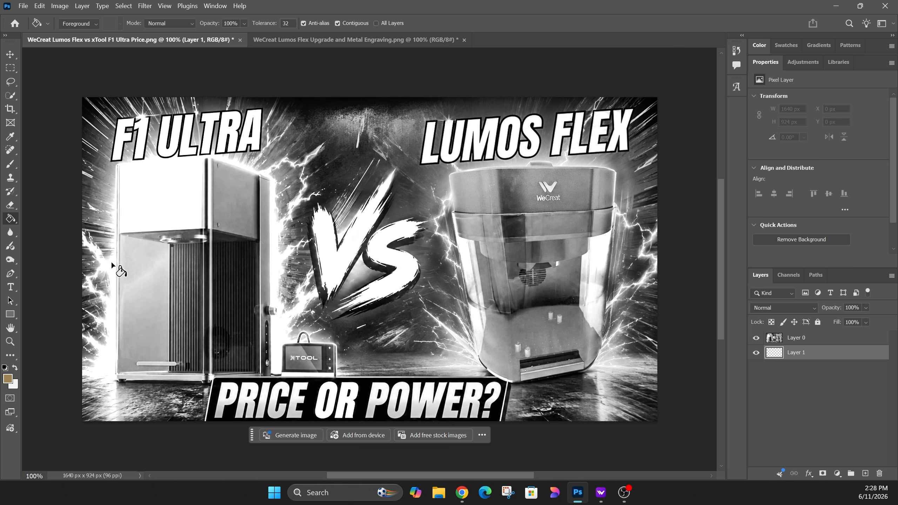
left_click(357, 297)
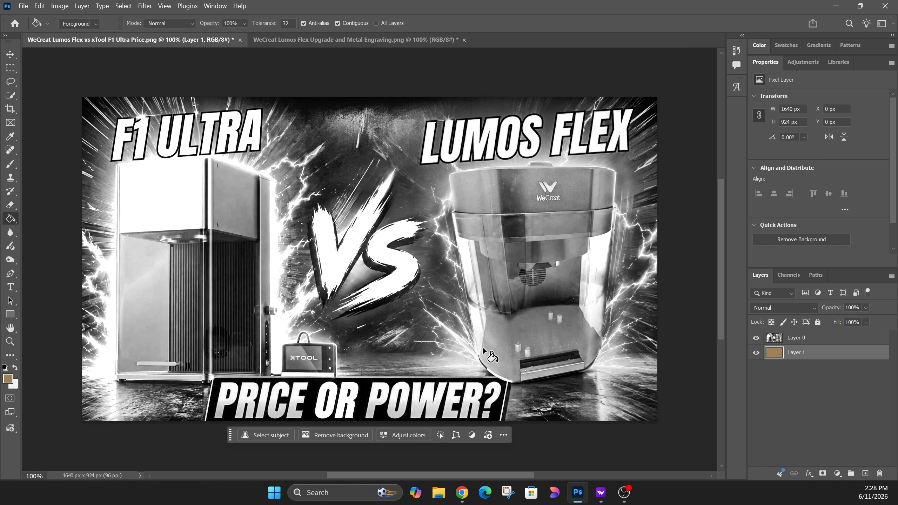
left_click(756, 338)
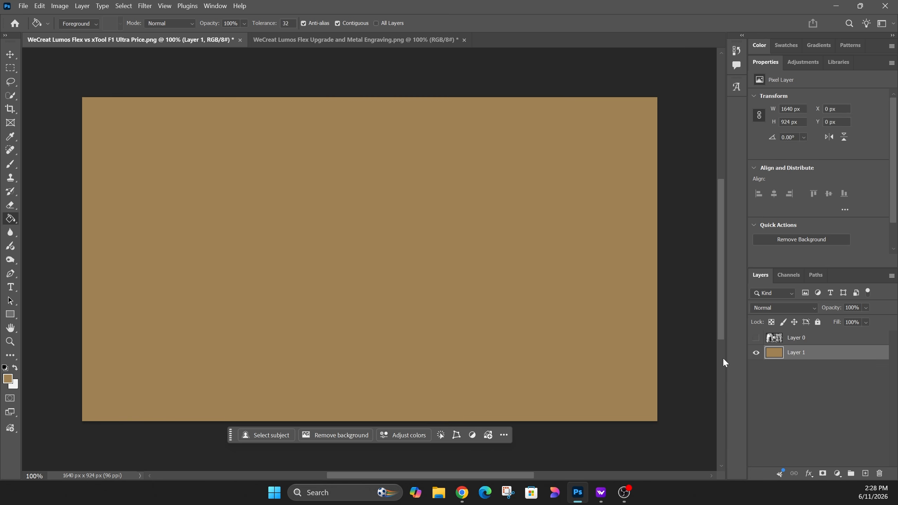
left_click(756, 337)
- Set Layer 0's blend mode to Luminosity and its opacity to 66% to simulate the engraving on wood
left_click(799, 342)
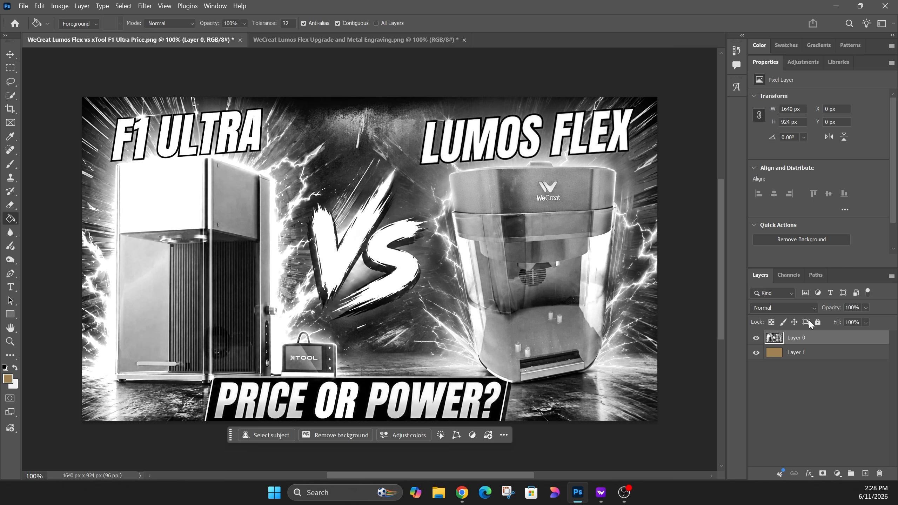
left_click(814, 307)
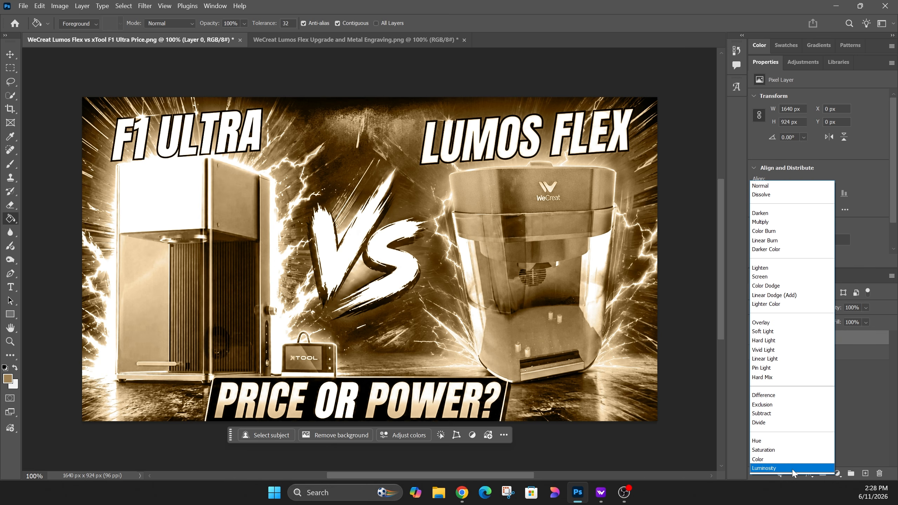
left_click(792, 469)
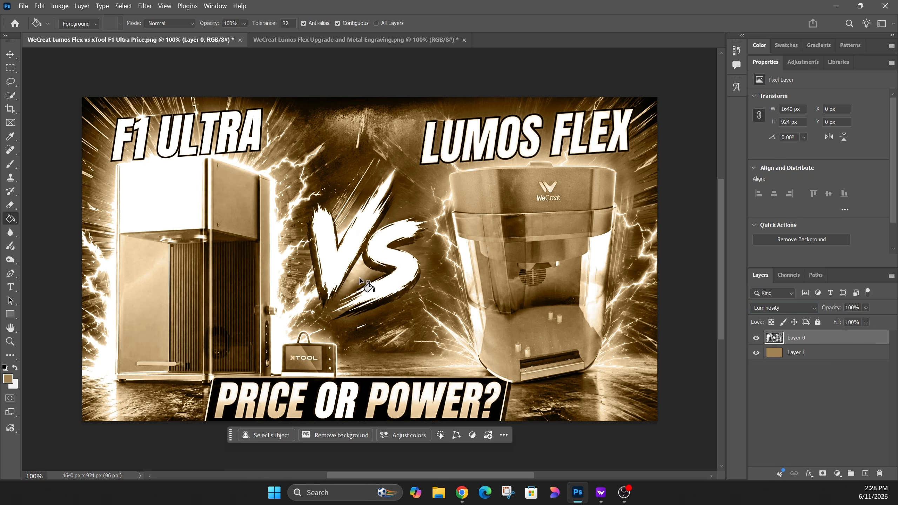
left_click(866, 307)
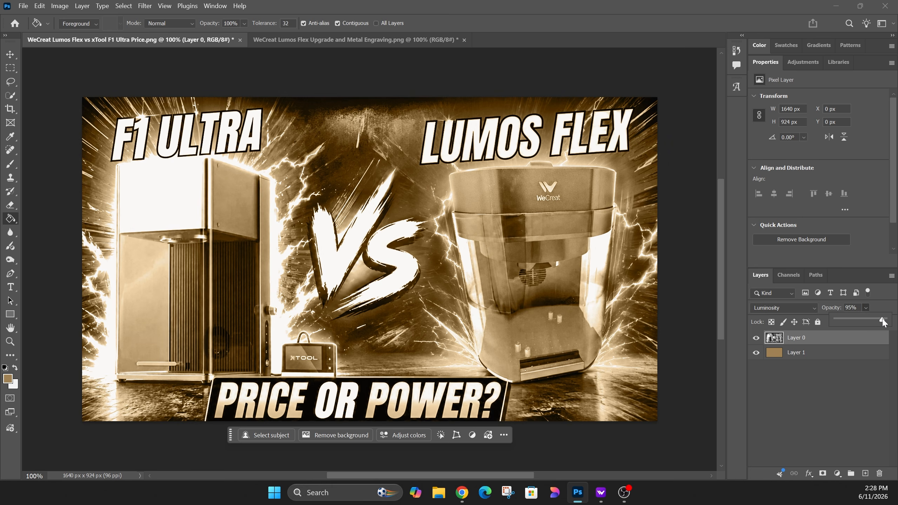
left_click_drag(883, 322, 873, 323)
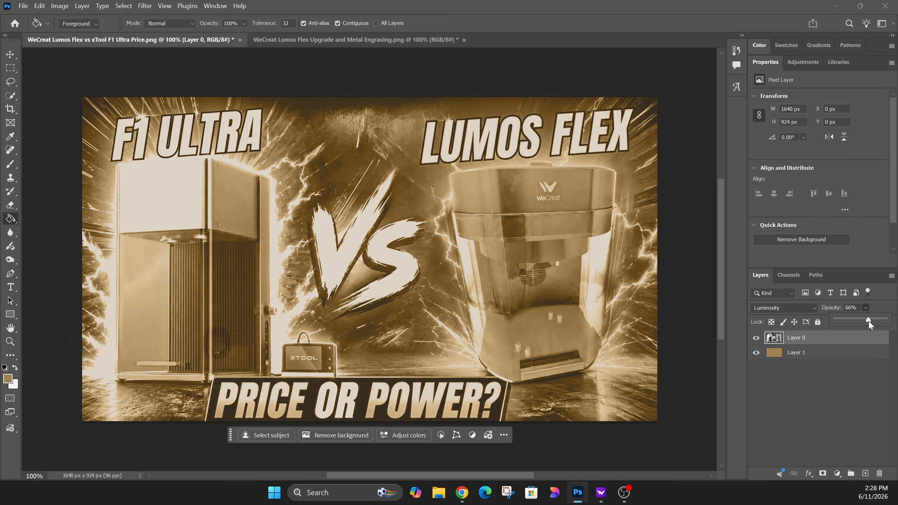
left_click(835, 373)
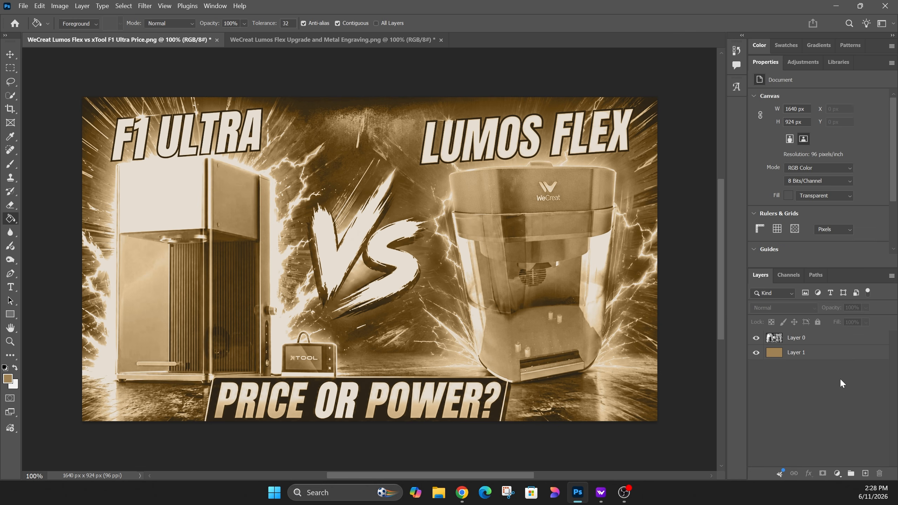